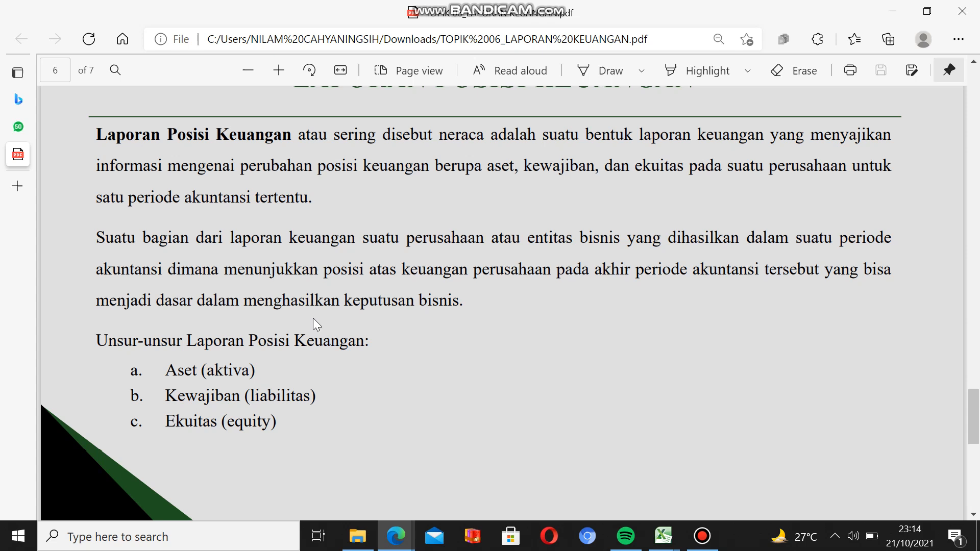
# - Switch from the PDF to the unfilled Excel workbook, open the Laba Rugi sheet and inspect the account name formula in B6
pyautogui.scroll(-2, 313, 335)
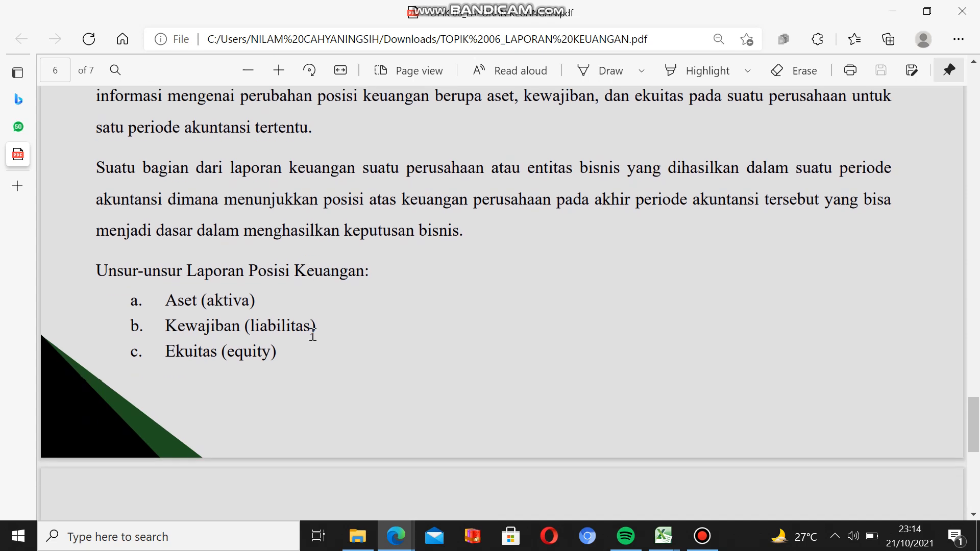
pyautogui.scroll(-10, 310, 341)
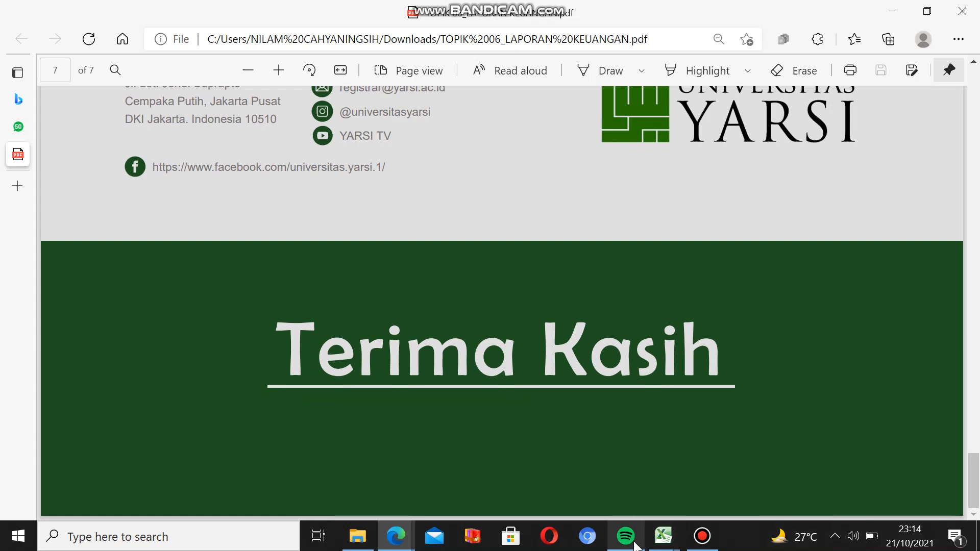
pyautogui.moveTo(663, 533)
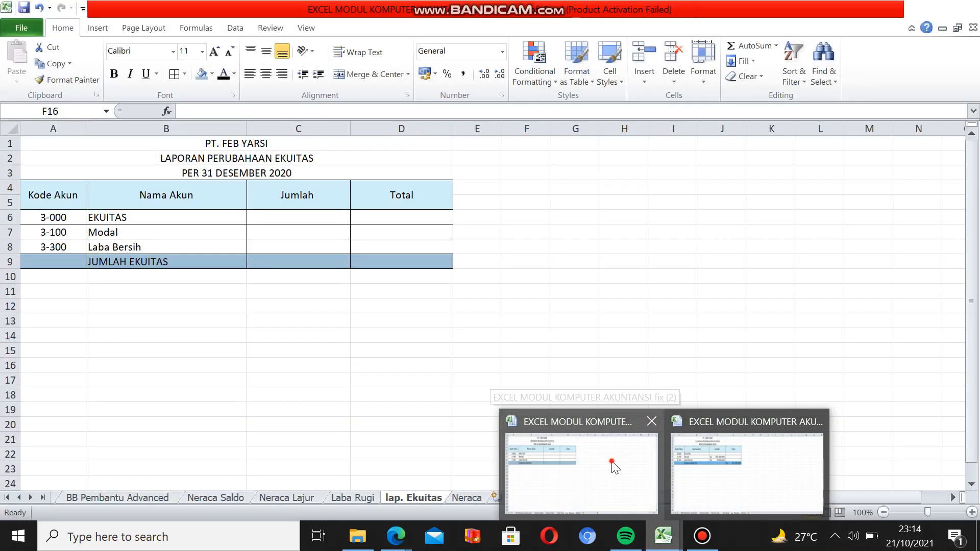
pyautogui.click(615, 466)
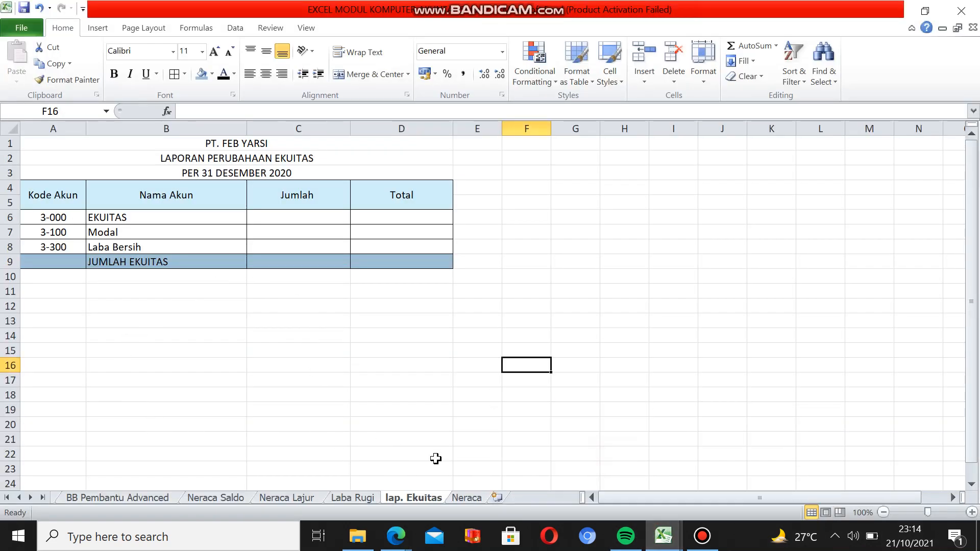
pyautogui.click(363, 497)
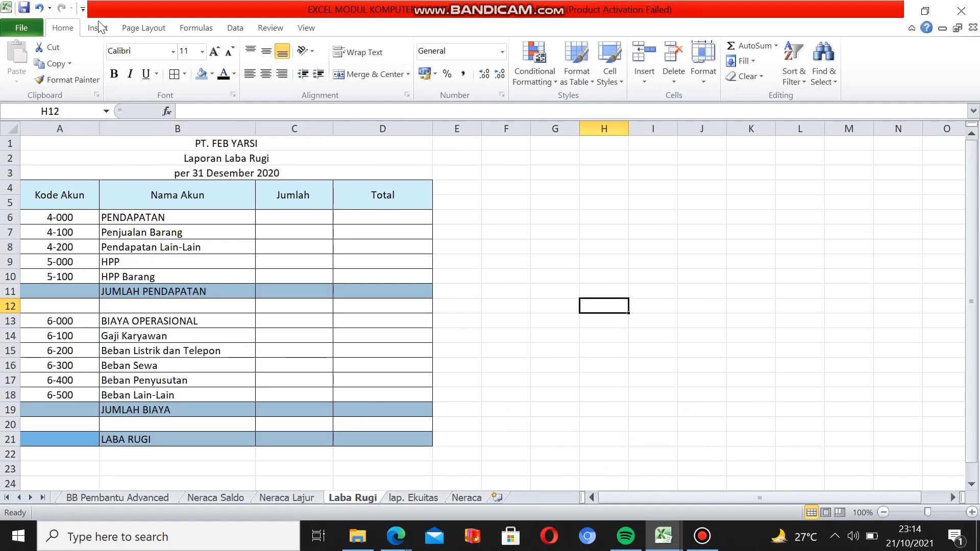
pyautogui.click(161, 215)
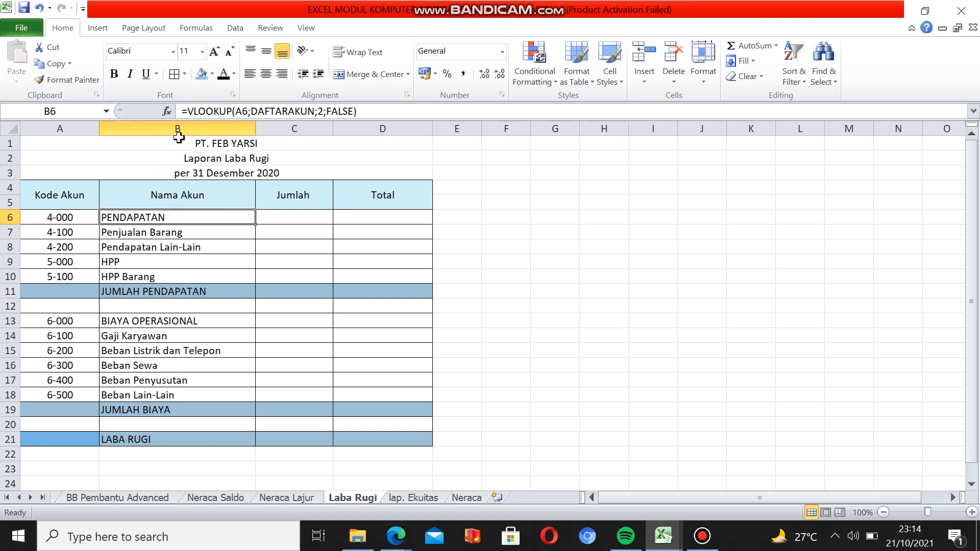
pyautogui.click(78, 218)
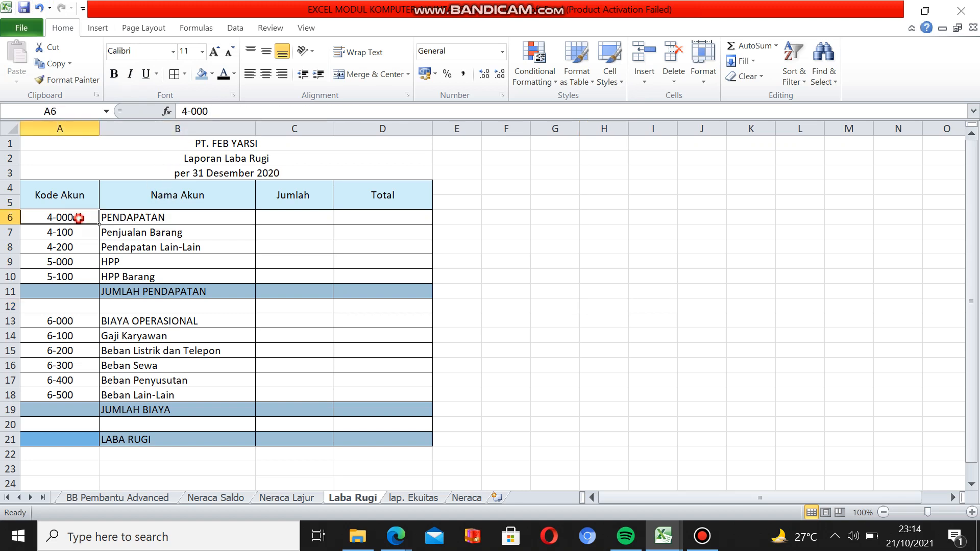
# - Start a SUMIF formula in C6 of Laba Rugi with column A of the Neraca Lajur sheet as its range
pyautogui.click(269, 216)
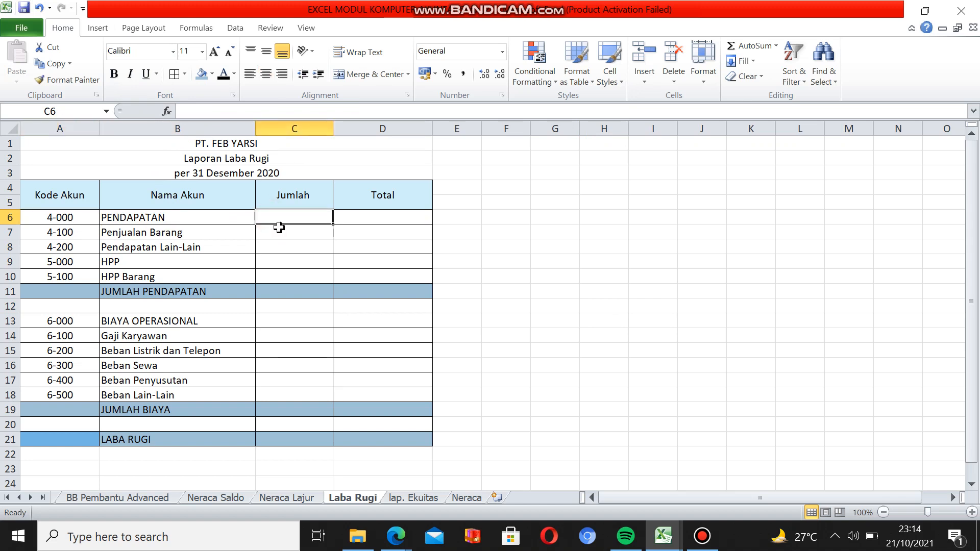
pyautogui.write('=')
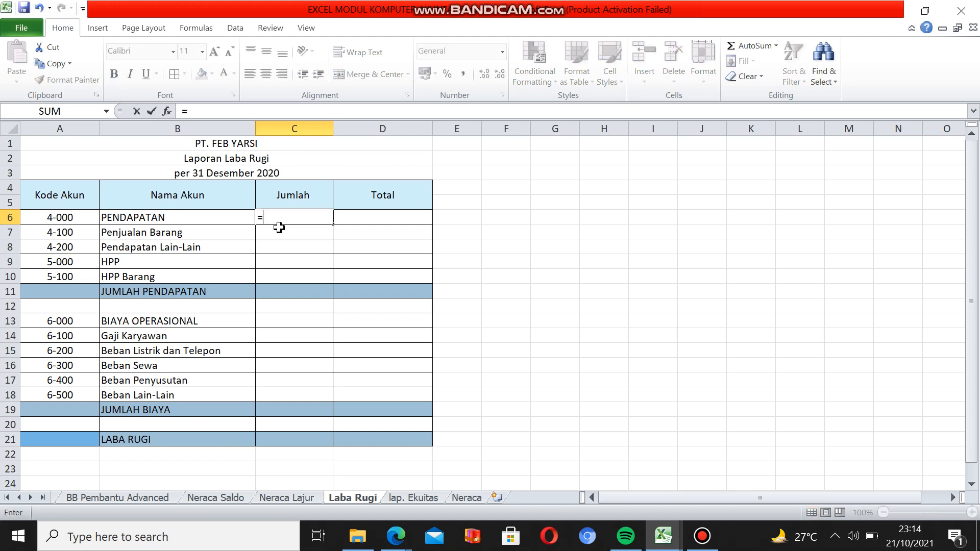
pyautogui.write('sum')
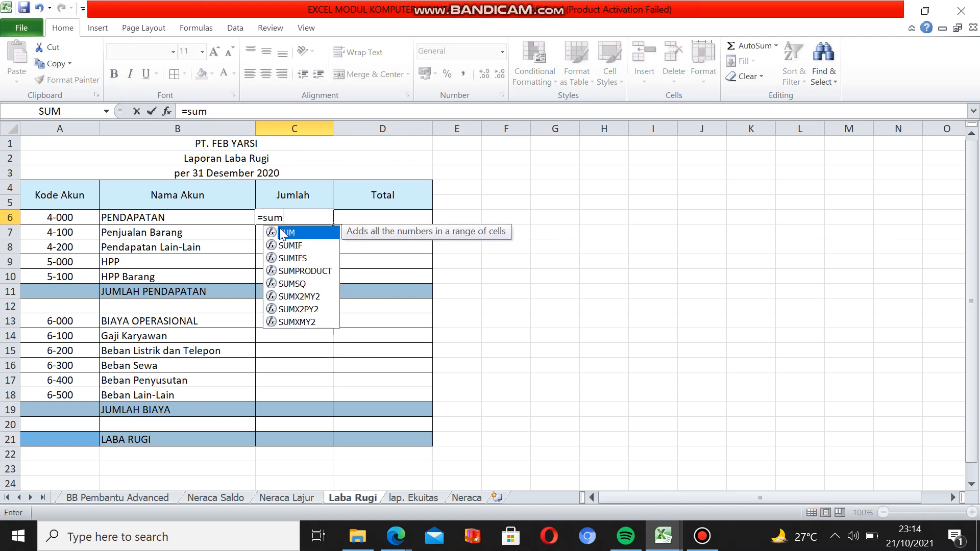
pyautogui.doubleClick(307, 245)
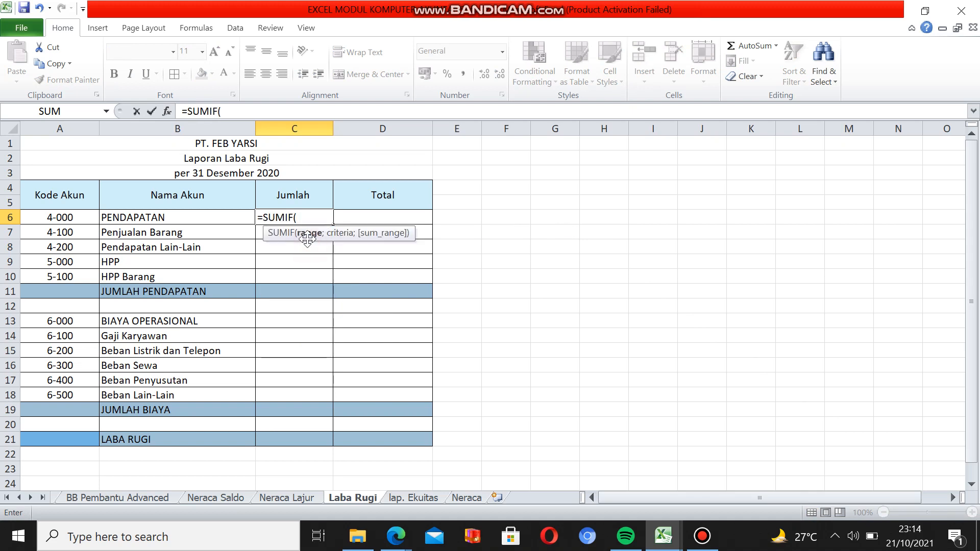
pyautogui.click(272, 499)
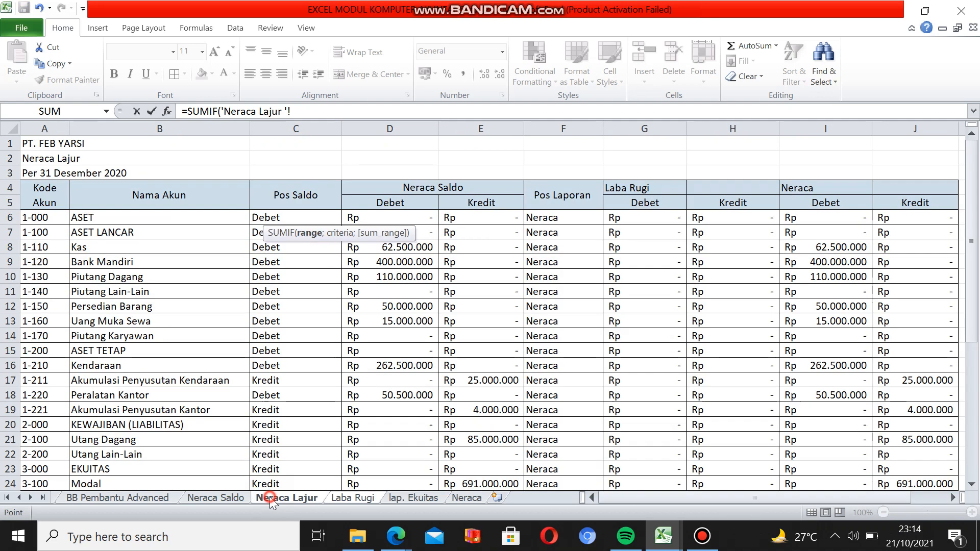
pyautogui.click(46, 128)
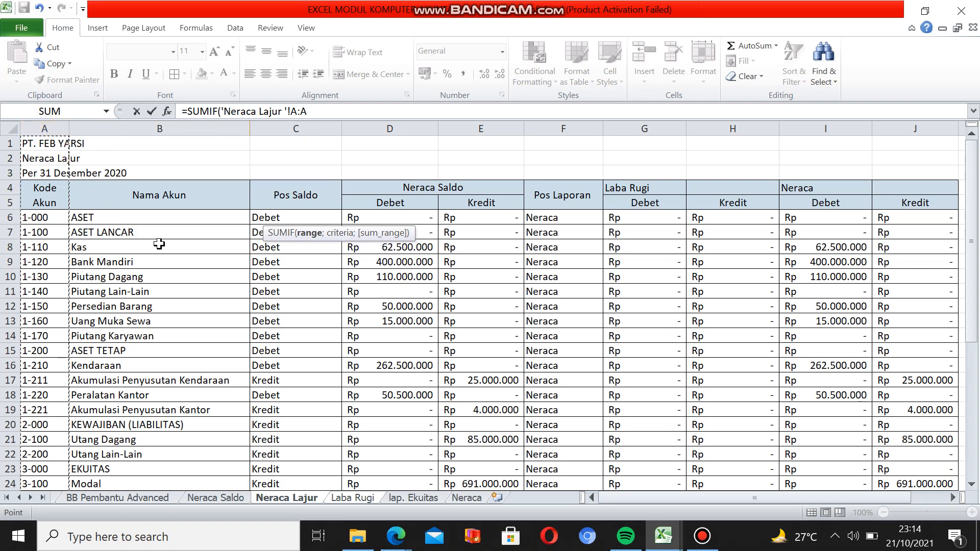
pyautogui.write(';')
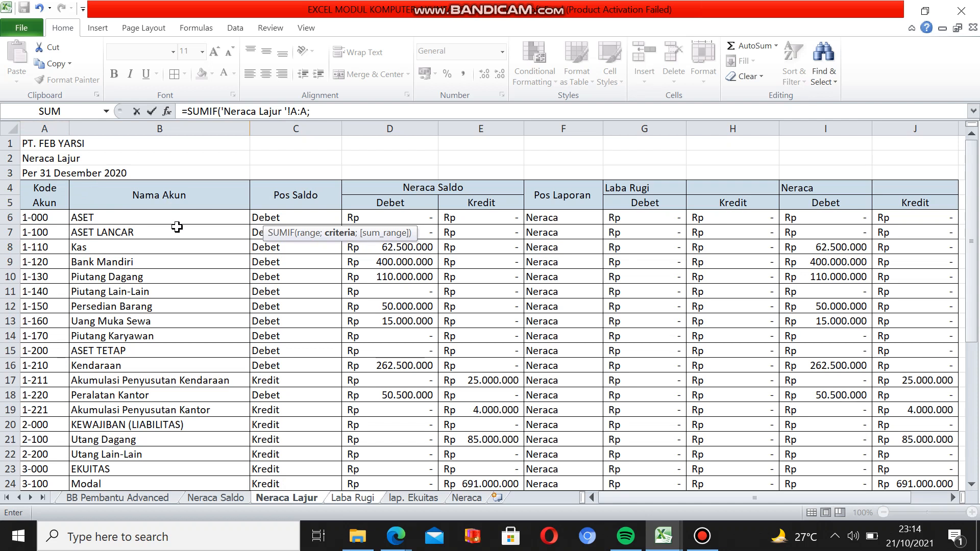
# - Give the SUMIF the criteria cell A6 from Laba Rugi and sum range G:G from Neraca Lajur, followed by a plus sign
pyautogui.click(338, 499)
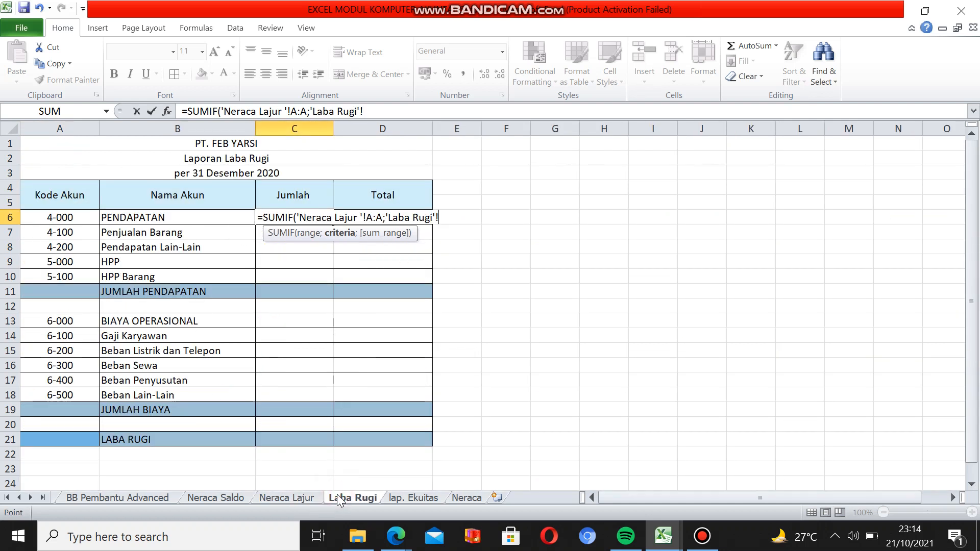
pyautogui.click(55, 217)
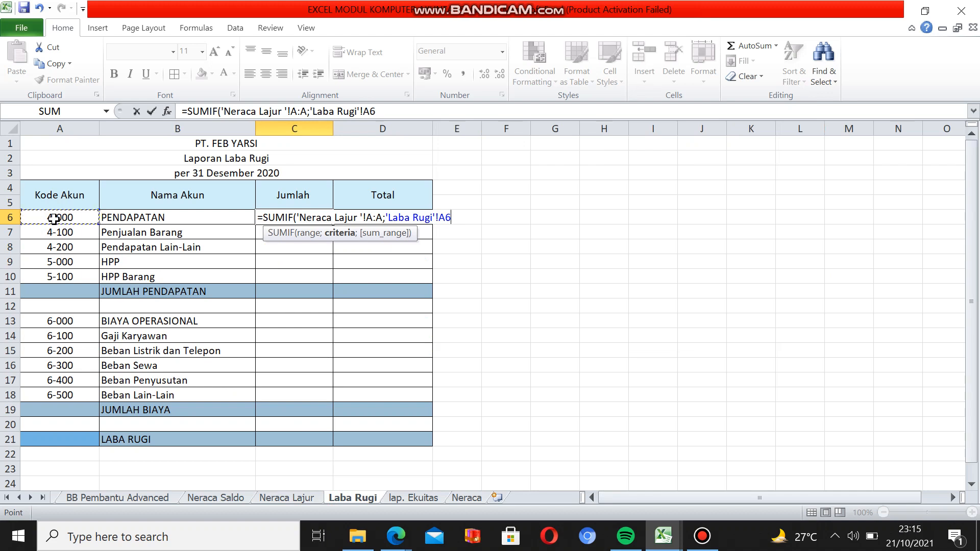
pyautogui.write(';')
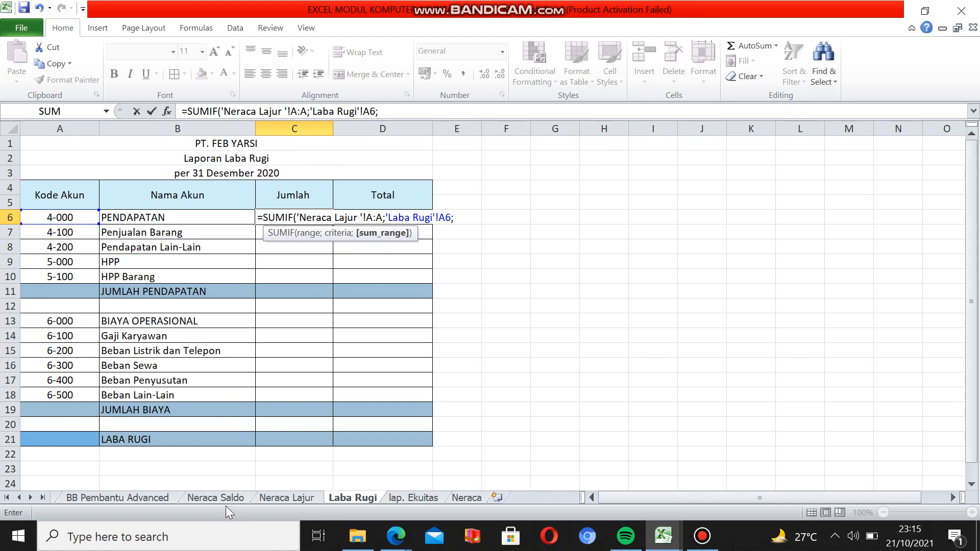
pyautogui.click(286, 497)
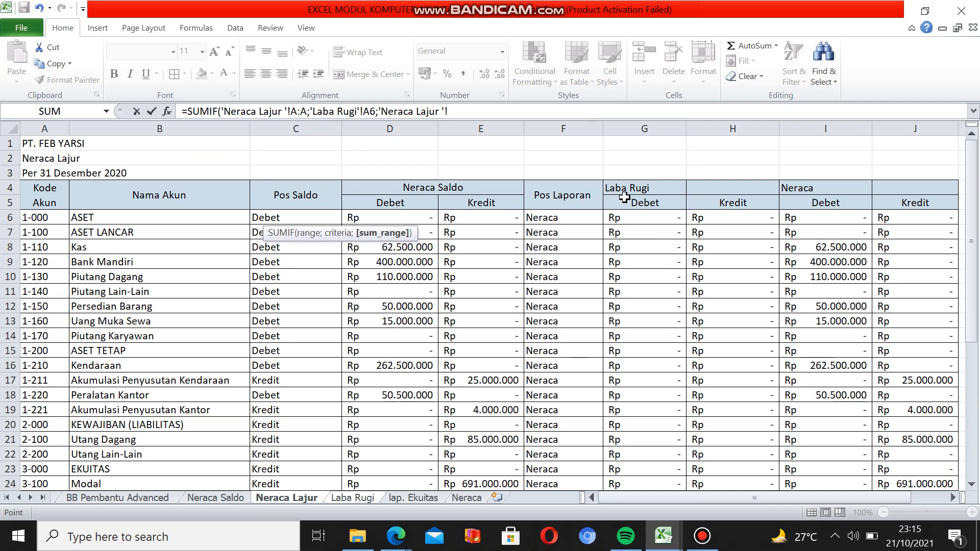
pyautogui.click(626, 129)
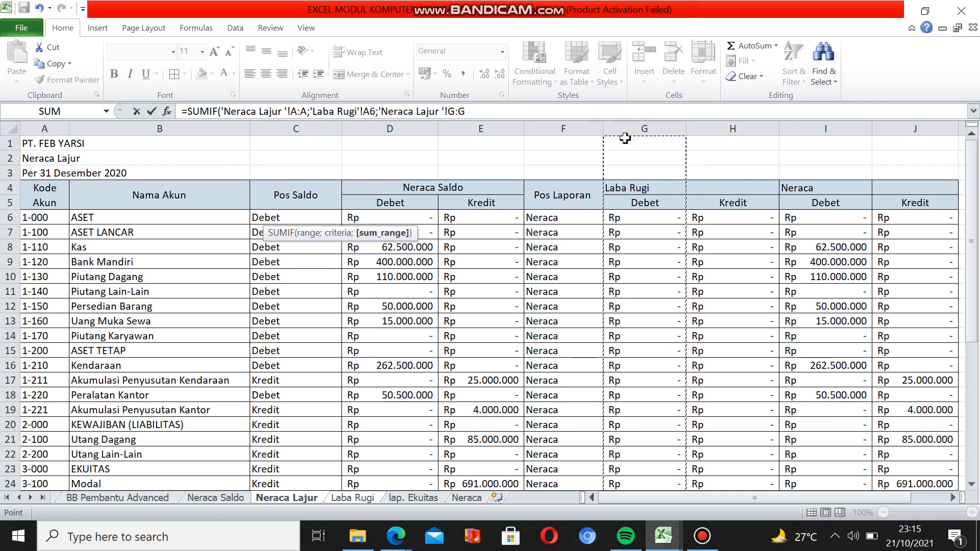
pyautogui.write(';')
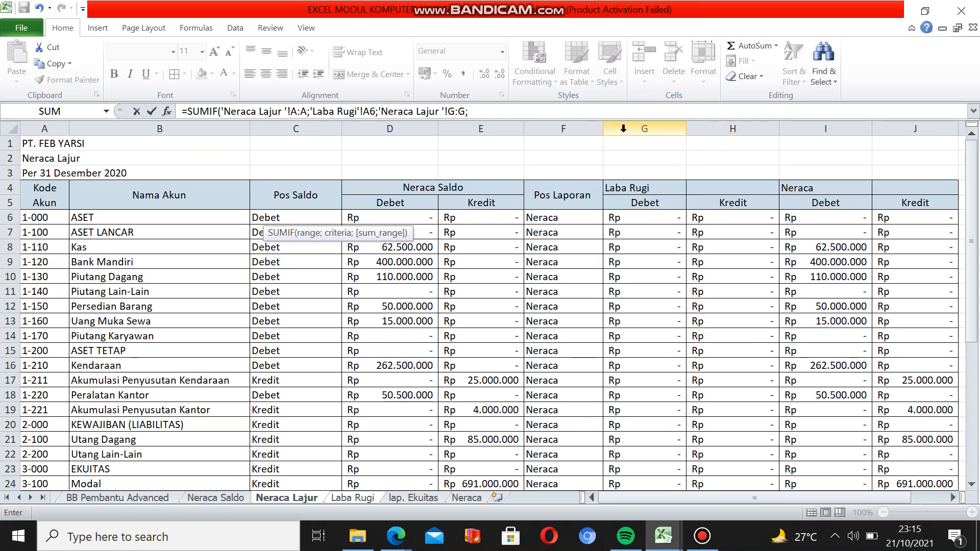
pyautogui.press('BackSpace')
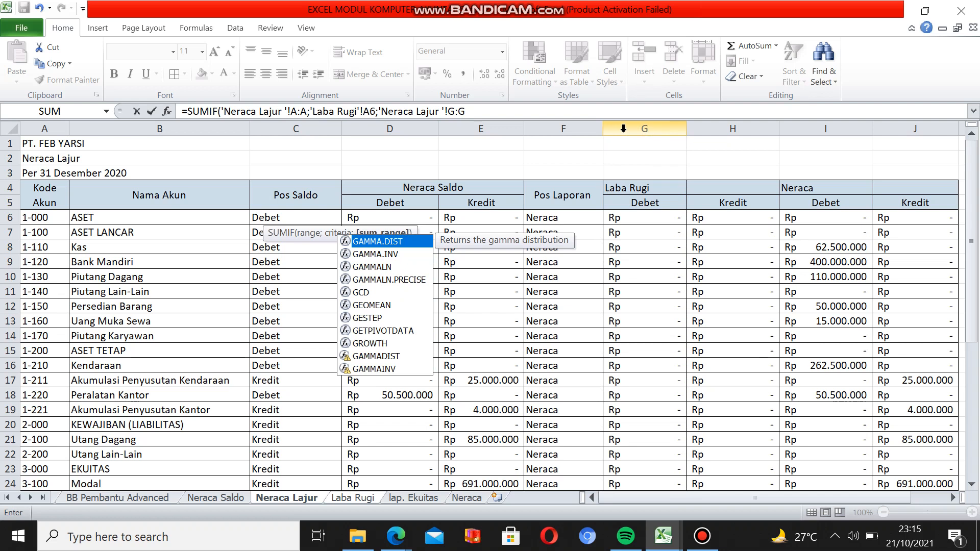
pyautogui.write('+')
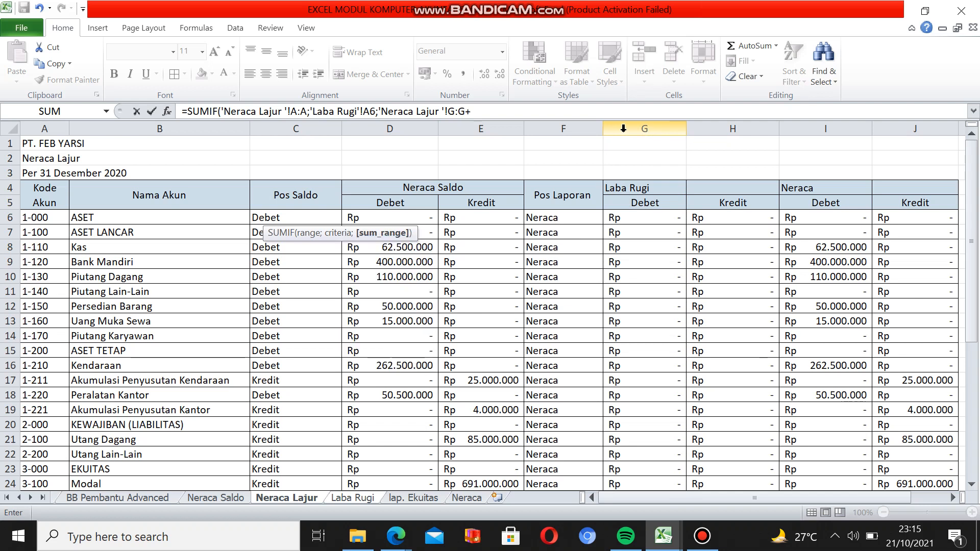
# - Append a copy of the SUMIF range and criteria after the plus sign, with Neraca Lajur H:H as sum range, and try to enter the formula
pyautogui.moveTo(182, 110); pyautogui.dragTo(376, 113)
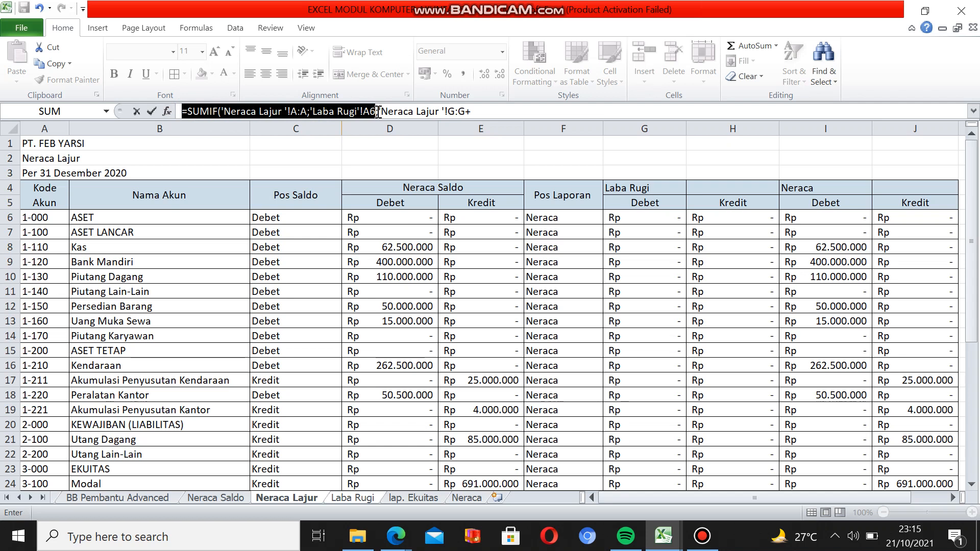
pyautogui.moveTo(378, 111); pyautogui.dragTo(379, 112)
pyautogui.hotkey('ctrl', 'c')
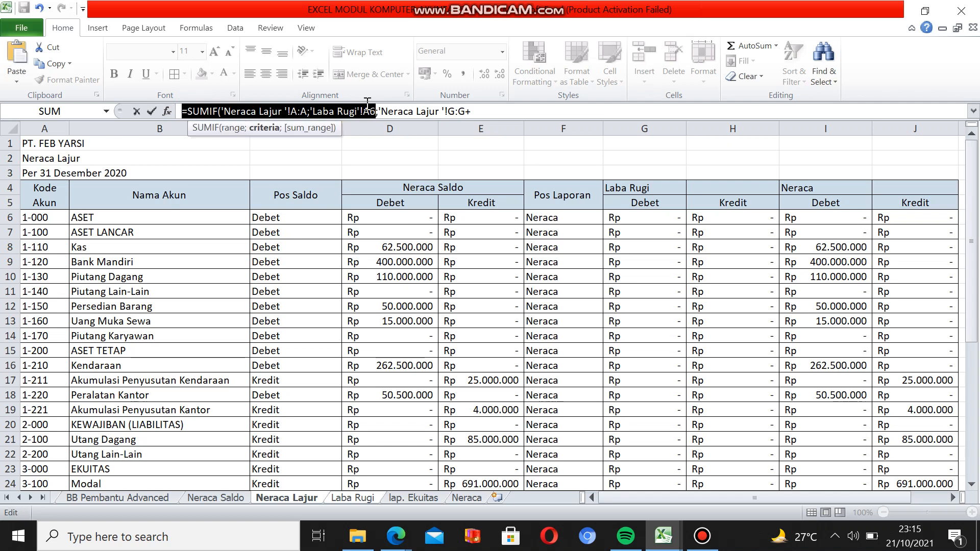
pyautogui.click(486, 108)
pyautogui.hotkey('ctrl', 'v')
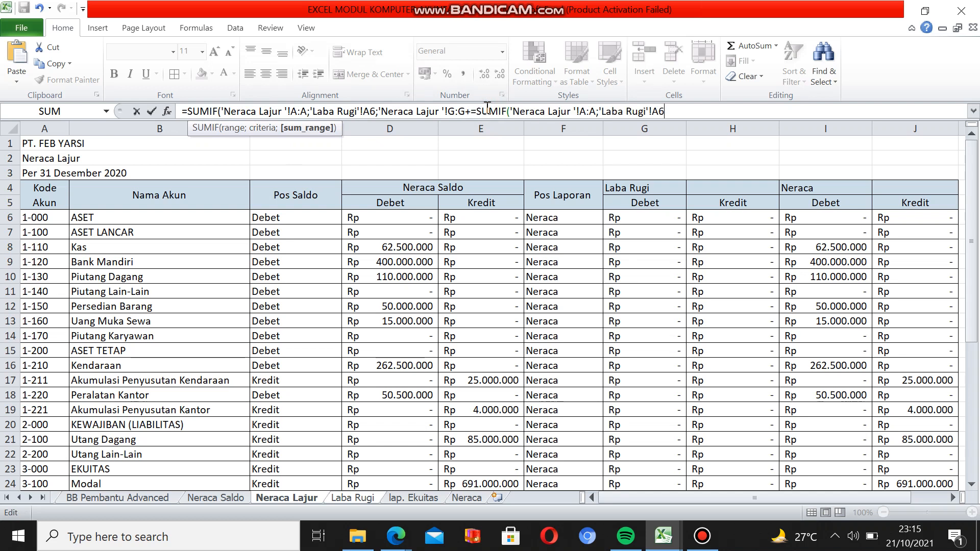
pyautogui.write(';')
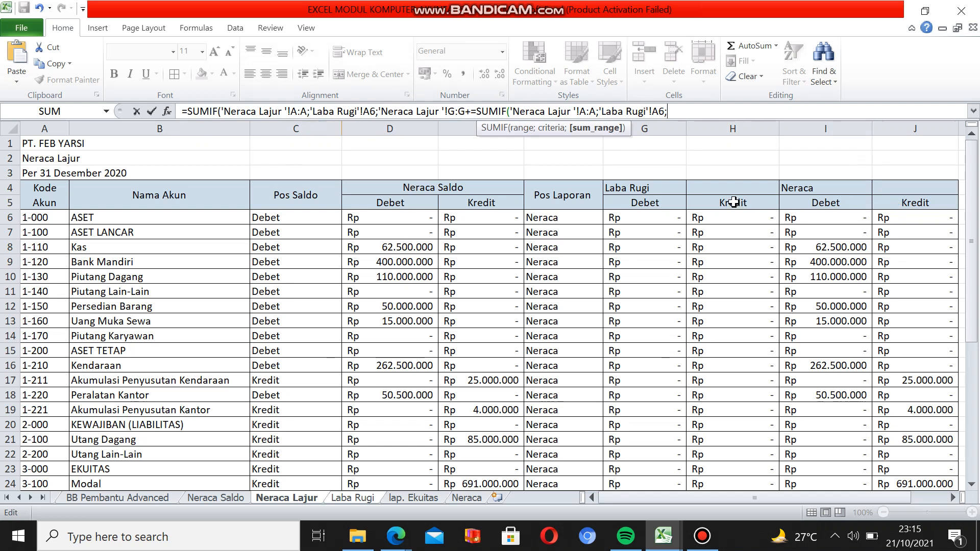
pyautogui.click(722, 128)
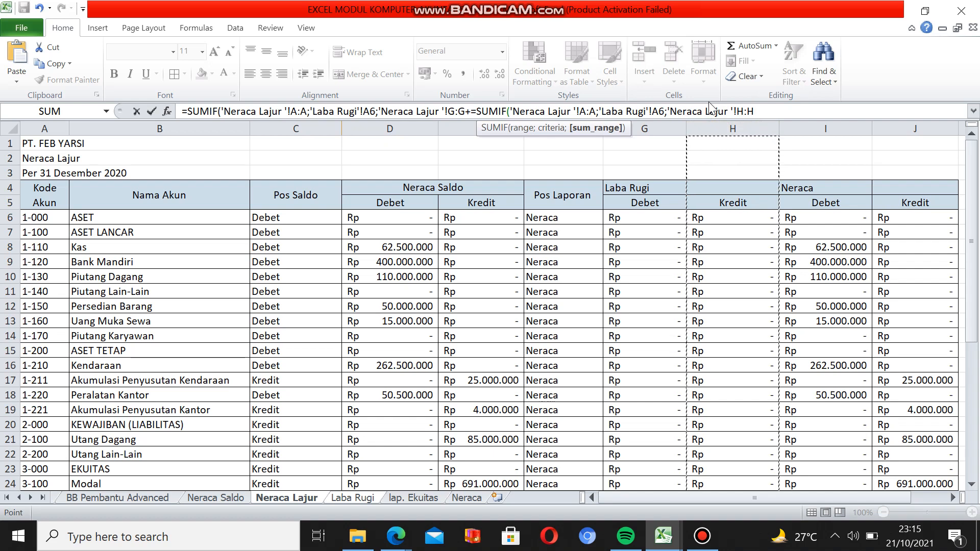
pyautogui.press('Return')
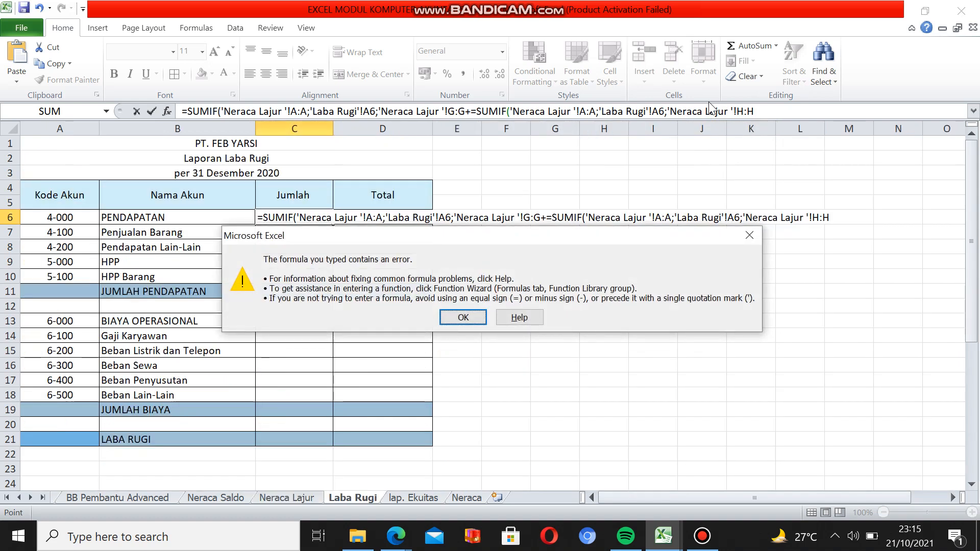
pyautogui.click(466, 323)
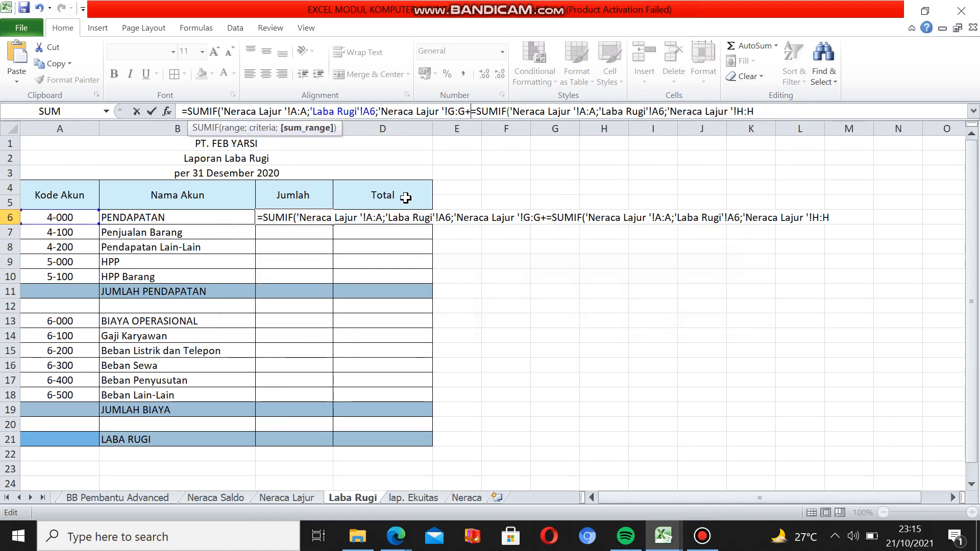
# - Close the first SUMIF with a parenthesis before the plus sign, enter the formula in C6 and accept Excel's proposed correction
pyautogui.press('BackSpace')
pyautogui.write(';')
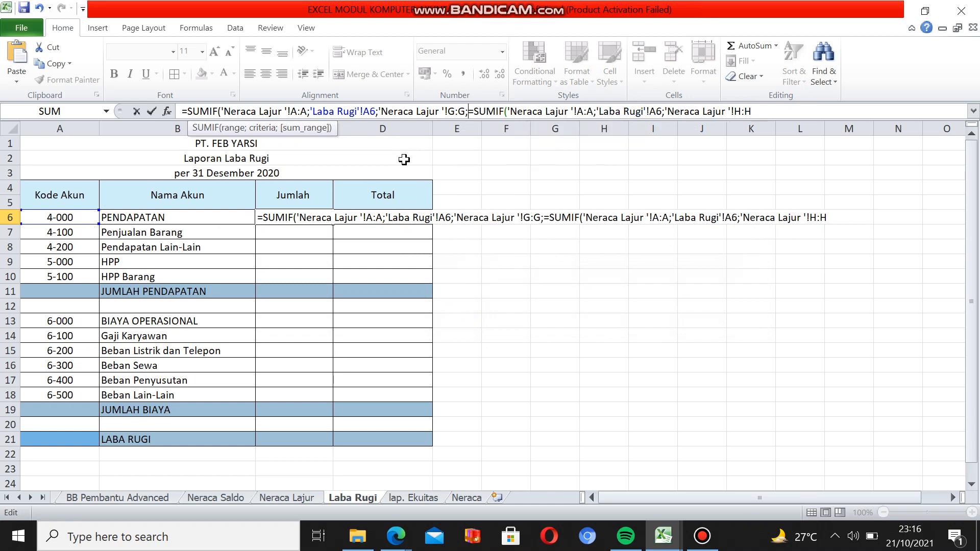
pyautogui.write('+')
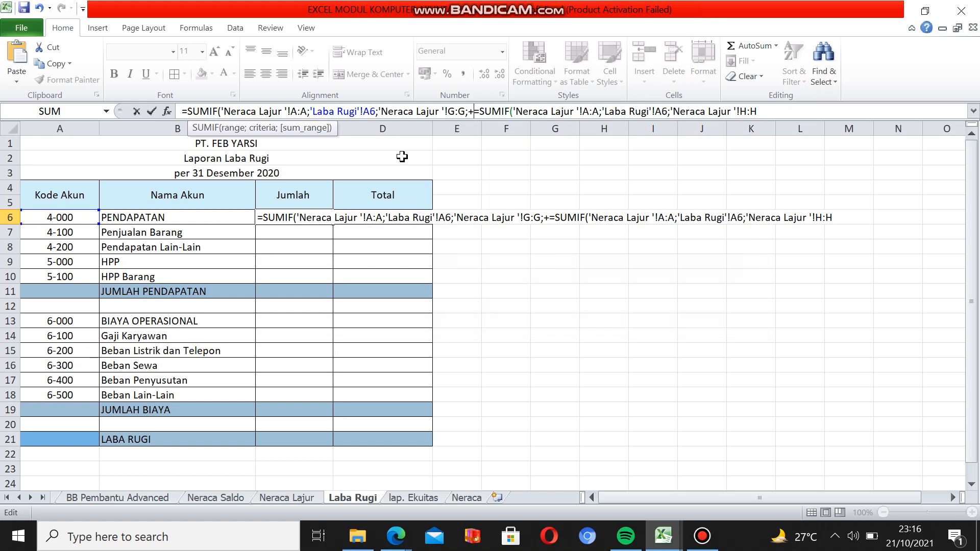
pyautogui.press('BackSpace')
pyautogui.press('BackSpace')
pyautogui.write(')')
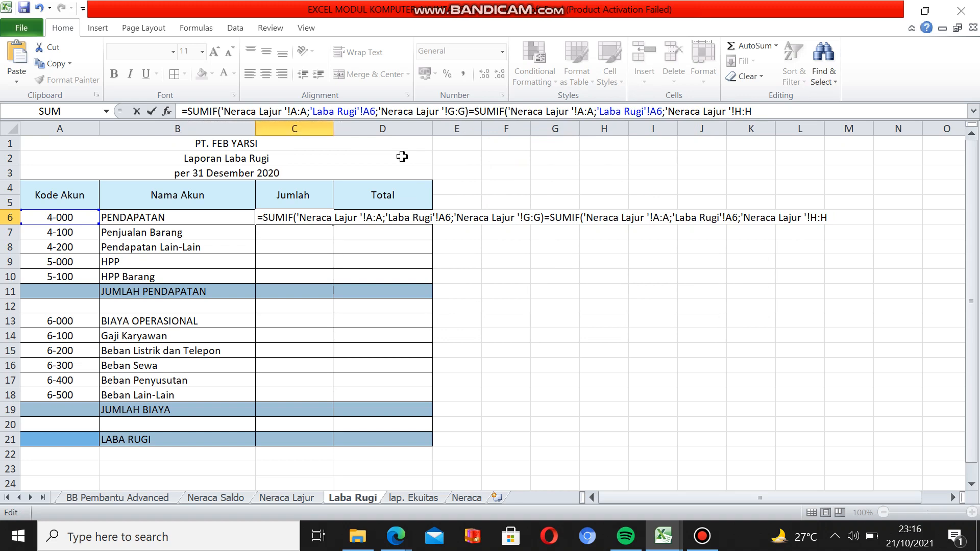
pyautogui.write('+')
pyautogui.press('Return')
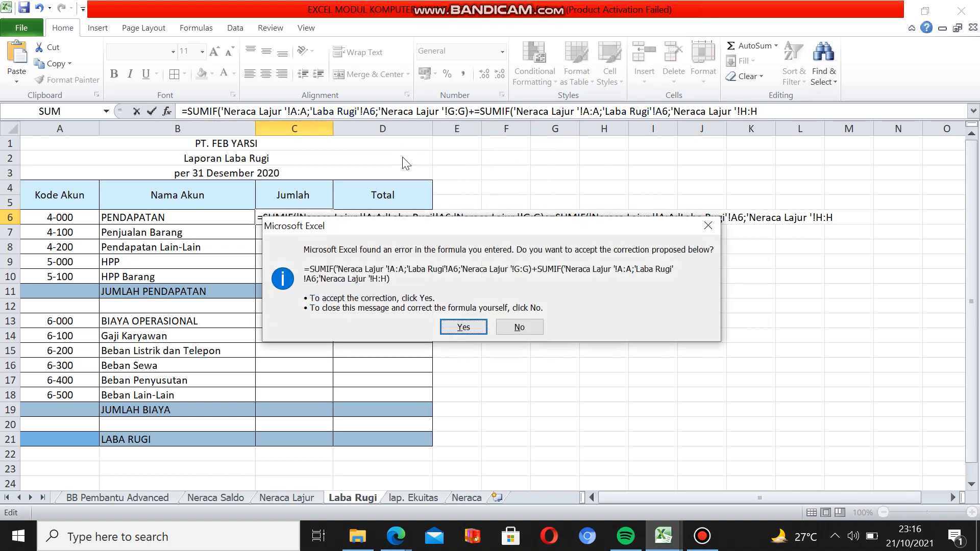
pyautogui.click(462, 327)
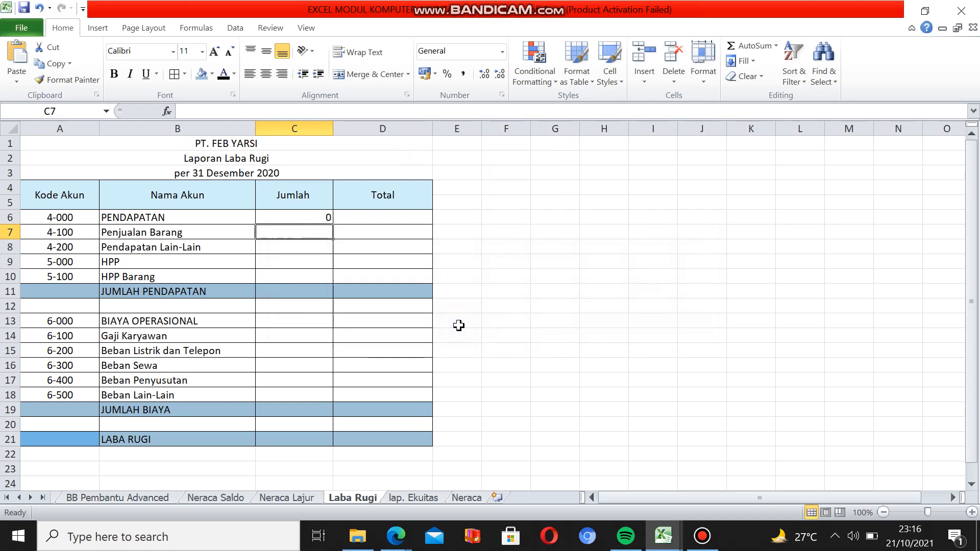
pyautogui.click(322, 215)
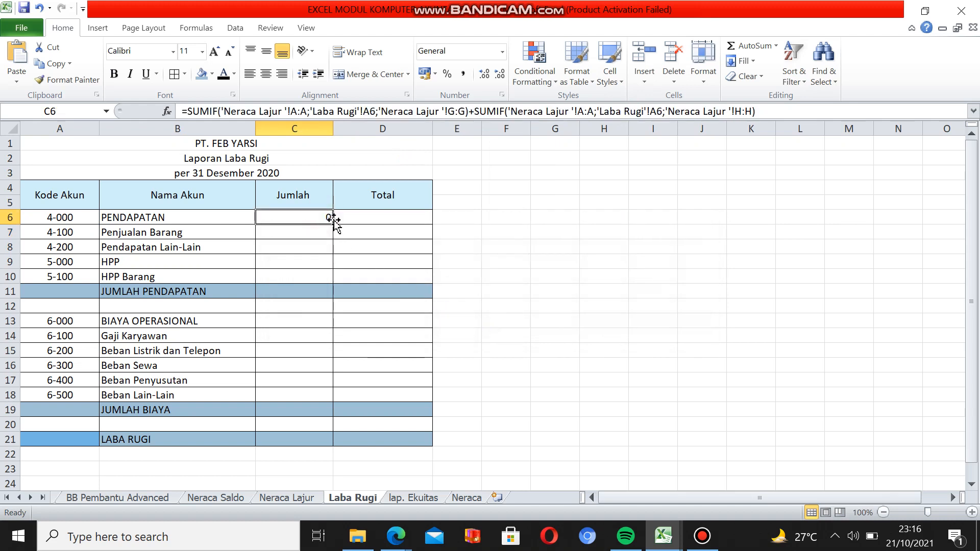
# - Fill the C6 formula of Laba Rugi down the Jumlah column through C20
pyautogui.moveTo(334, 218); pyautogui.dragTo(334, 437)
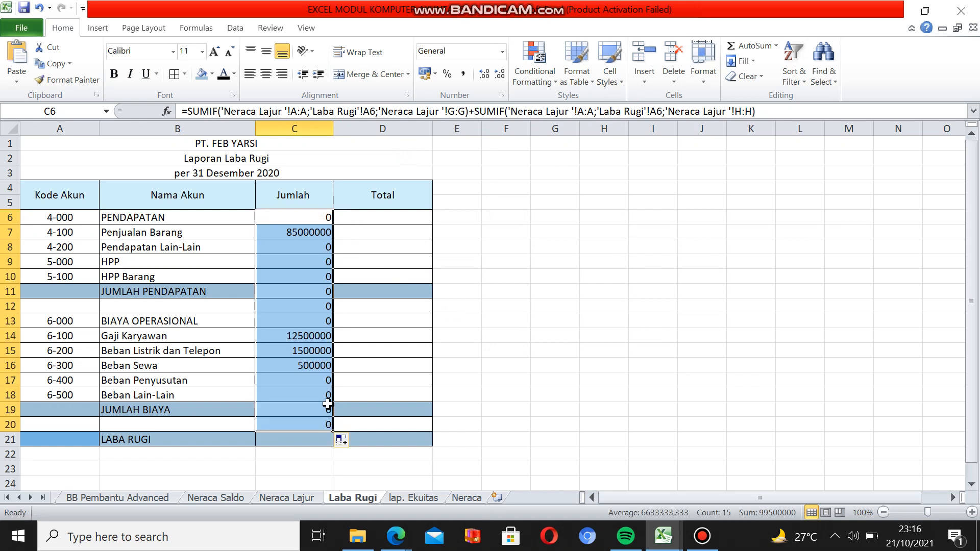
pyautogui.click(549, 285)
# - Format C6:C19 as Accounting with the Rp symbol and 0 decimal places, and widen column C slightly
pyautogui.moveTo(317, 217); pyautogui.dragTo(316, 410)
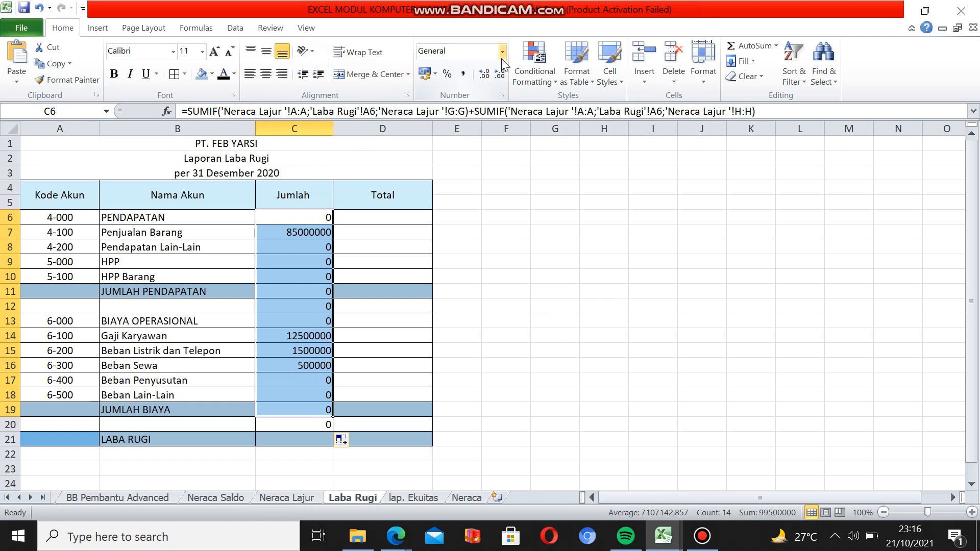
pyautogui.click(435, 75)
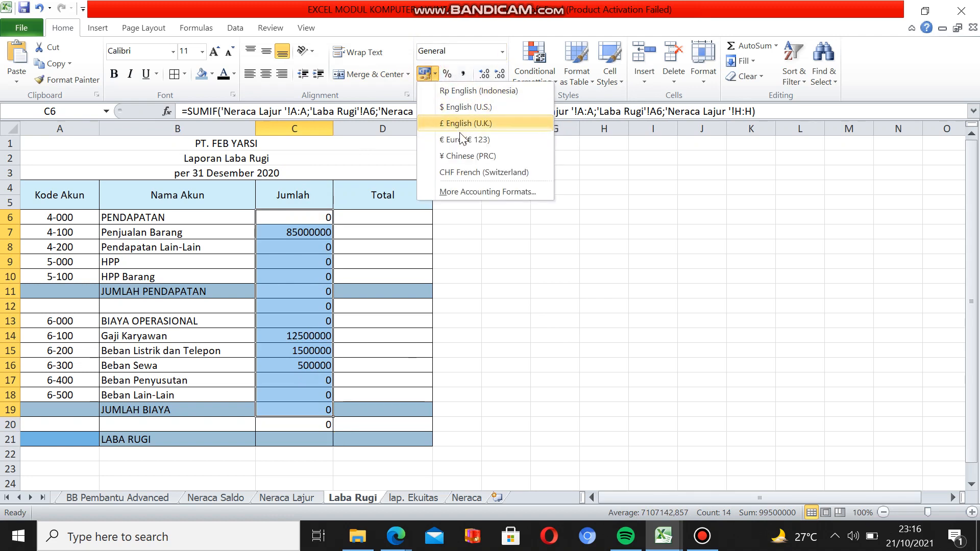
pyautogui.click(484, 190)
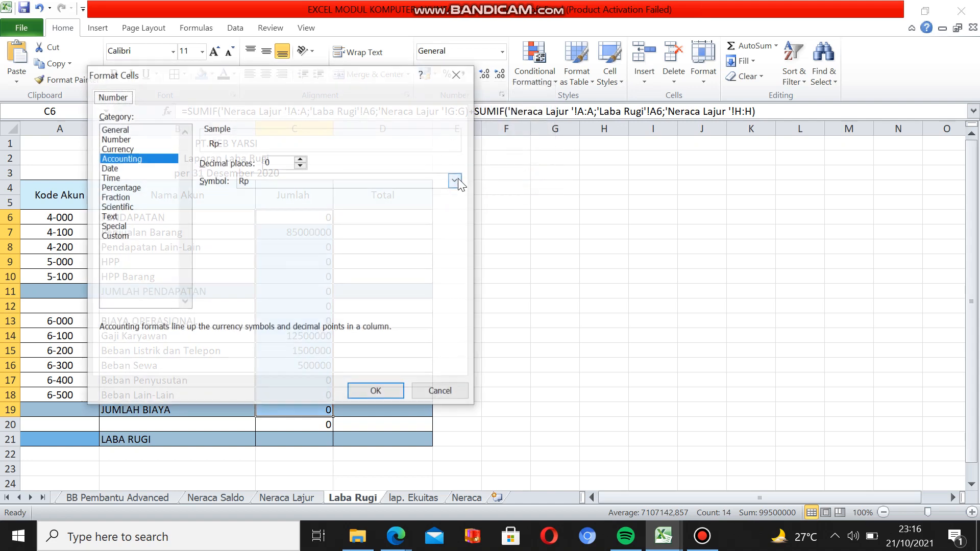
pyautogui.click(377, 392)
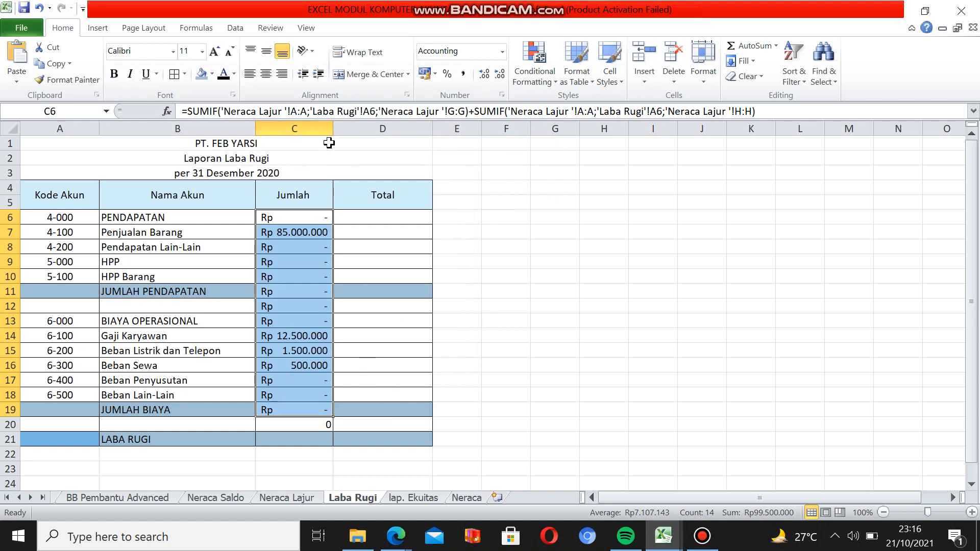
pyautogui.moveTo(333, 126); pyautogui.dragTo(350, 129)
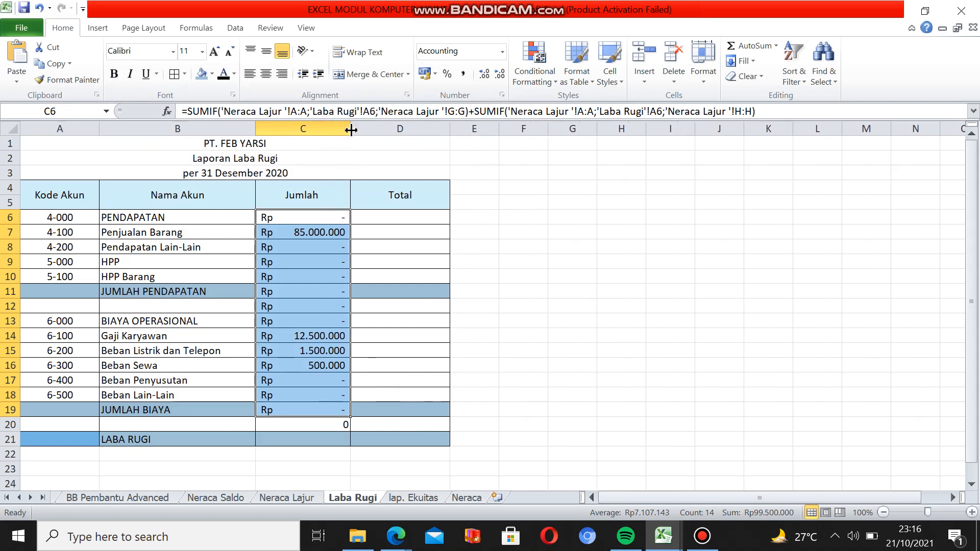
pyautogui.click(331, 218)
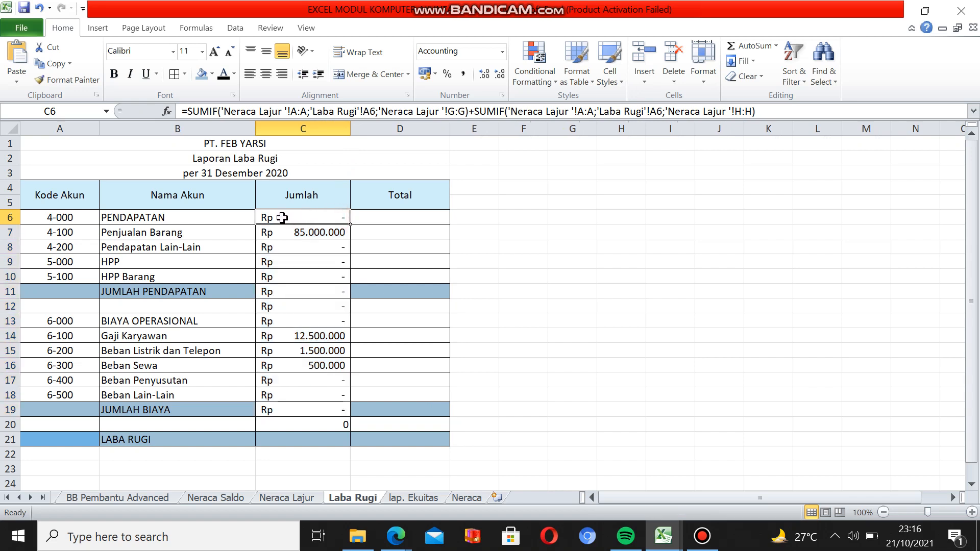
# - Clear the formulas in C11 and C12 and apply the blue fill to C11 in the JUMLAH PENDAPATAN row
pyautogui.click(277, 291)
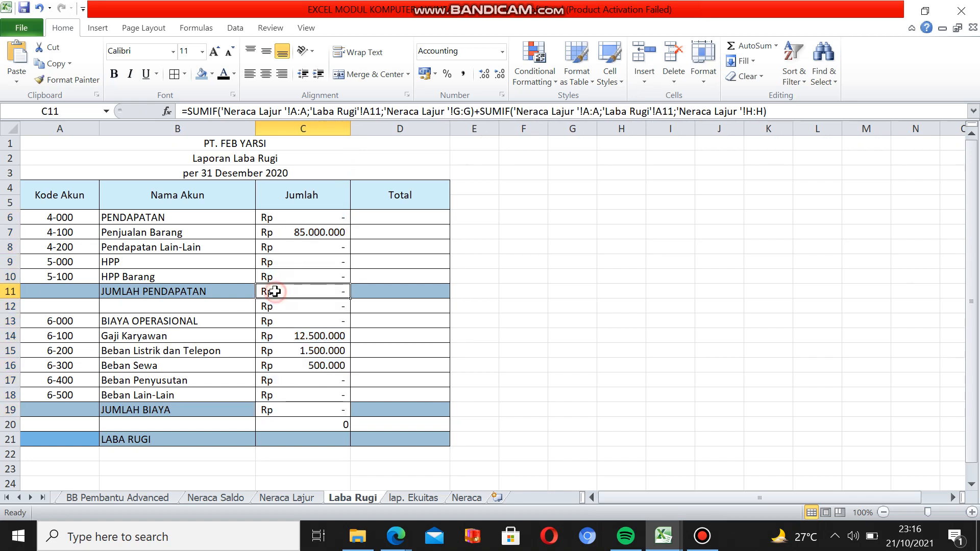
pyautogui.press('BackSpace')
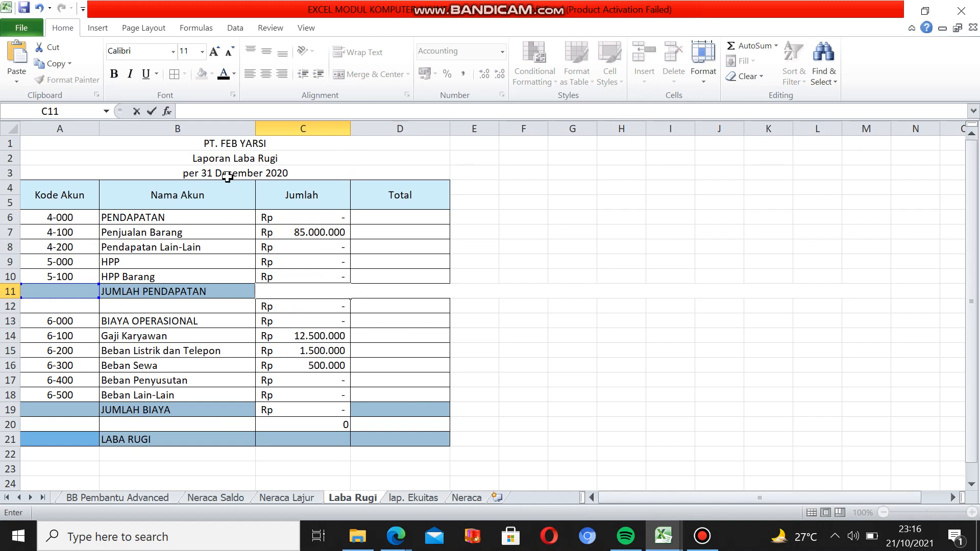
pyautogui.click(267, 309)
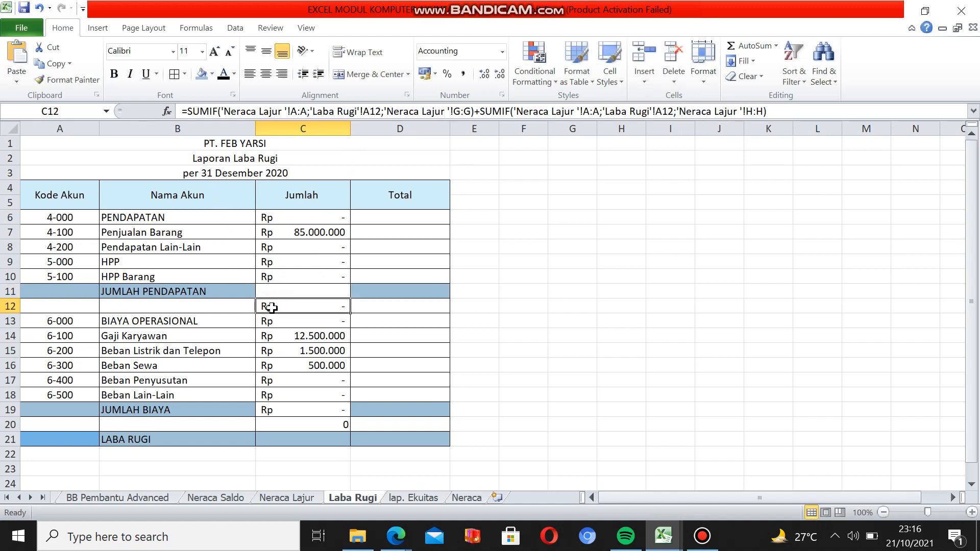
pyautogui.press('BackSpace')
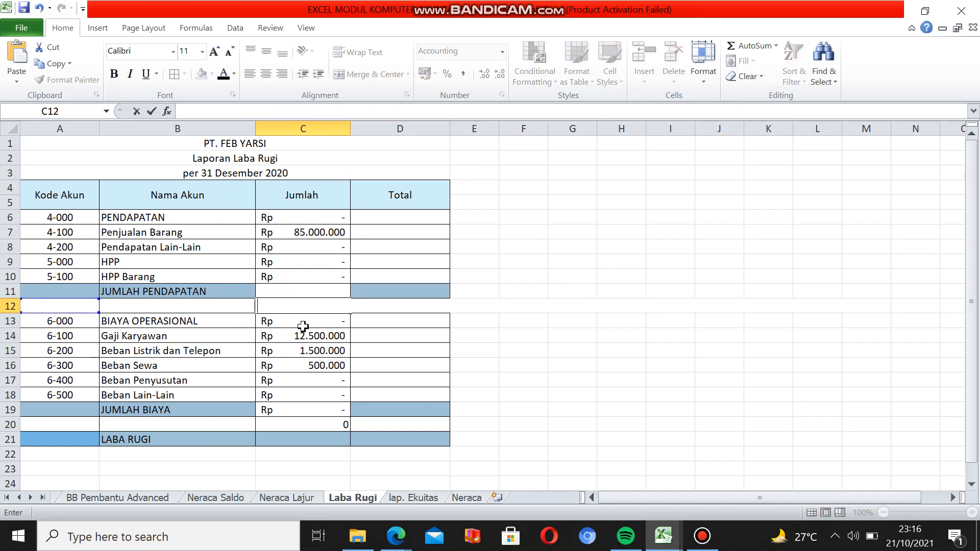
pyautogui.click(482, 321)
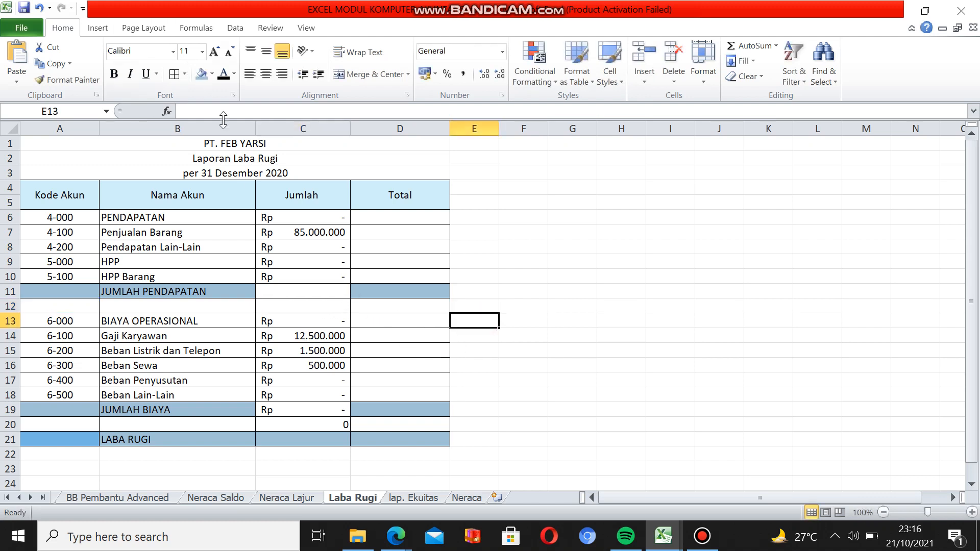
pyautogui.click(263, 297)
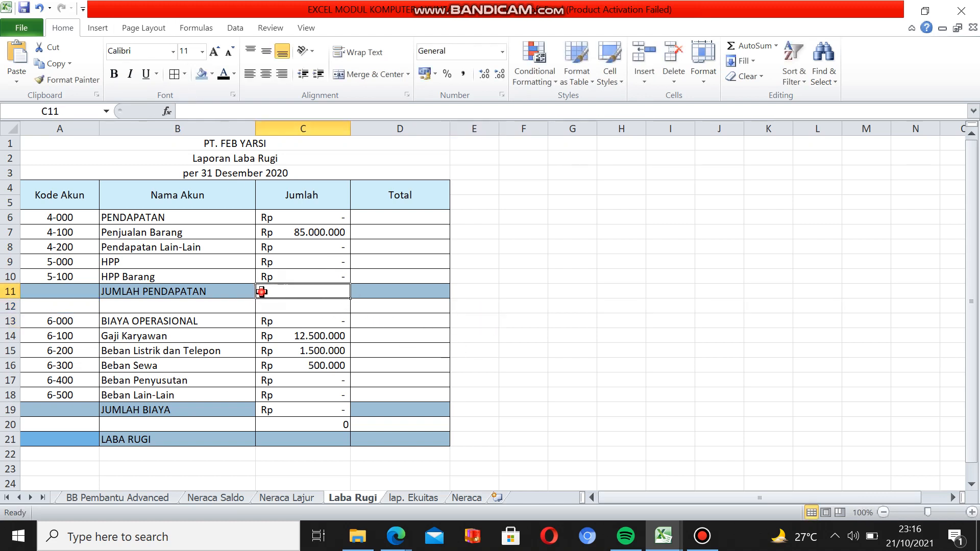
pyautogui.click(203, 76)
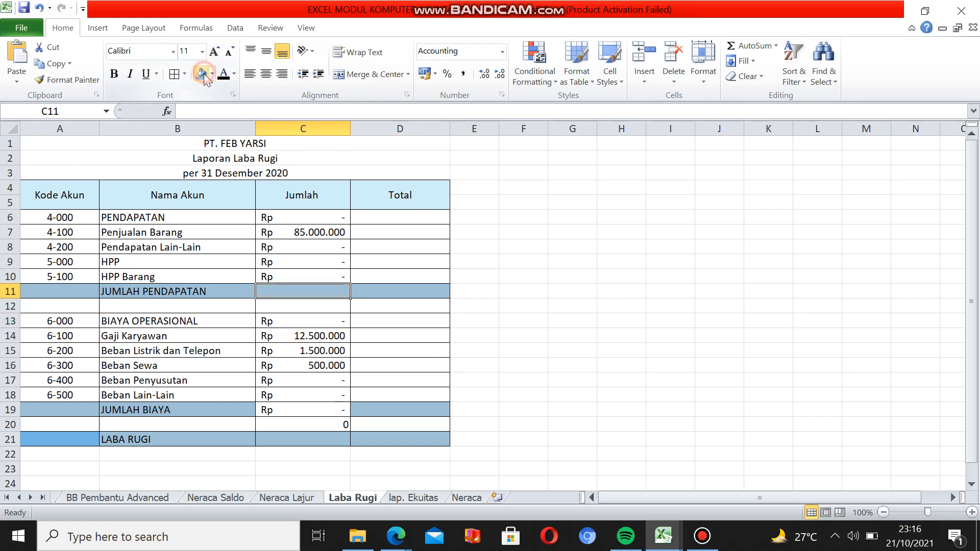
# - Clear the formulas in C19 and C20 and apply the blue fill to C19 in the JUMLAH BIAYA row
pyautogui.click(327, 408)
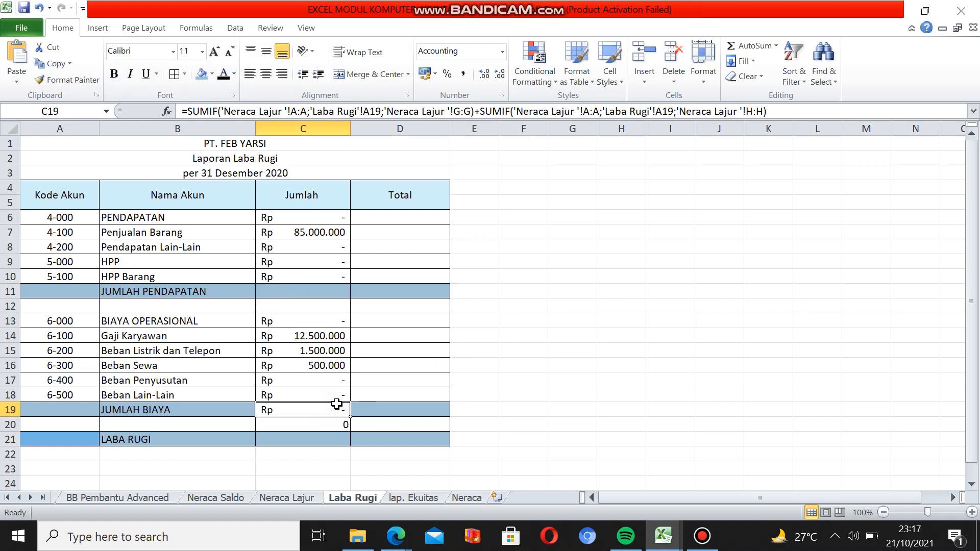
pyautogui.press('Delete')
pyautogui.click(339, 424)
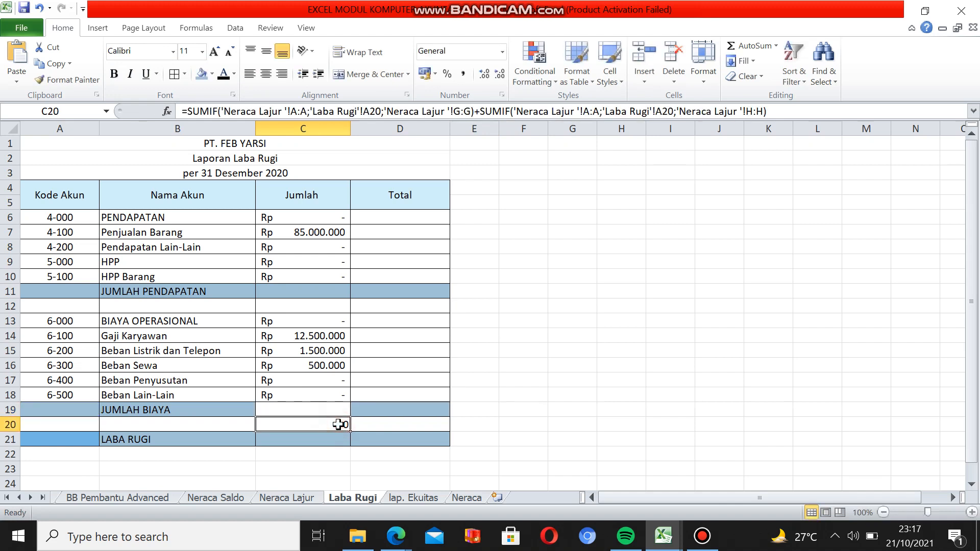
pyautogui.press('BackSpace')
pyautogui.click(324, 409)
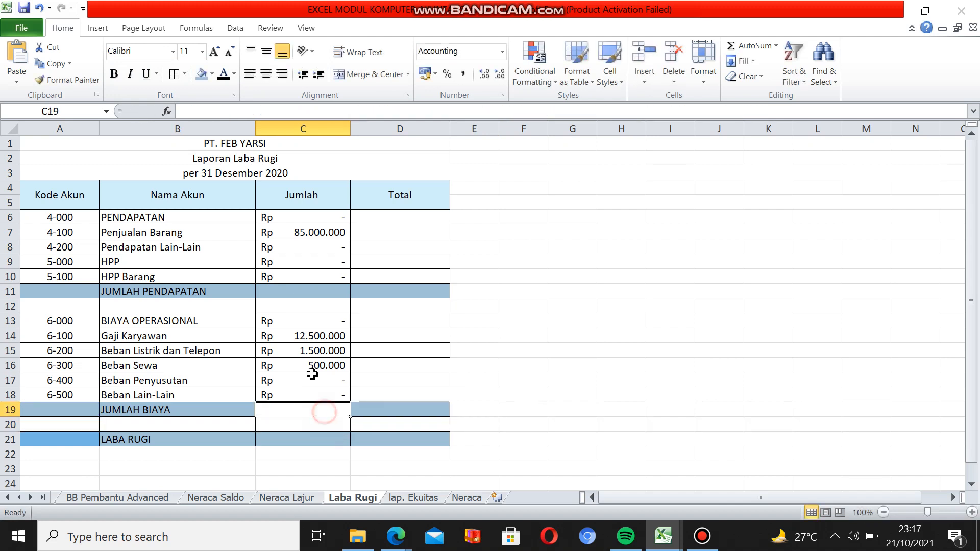
pyautogui.click(208, 74)
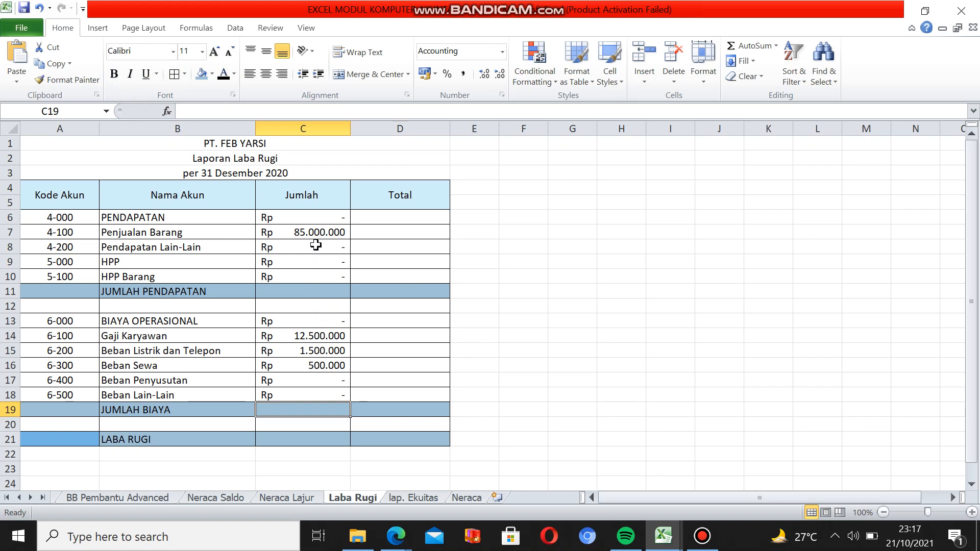
# - Enter a SUM of C6:C10 in D11 as the JUMLAH PENDAPATAN total
pyautogui.click(400, 289)
pyautogui.write('=su')
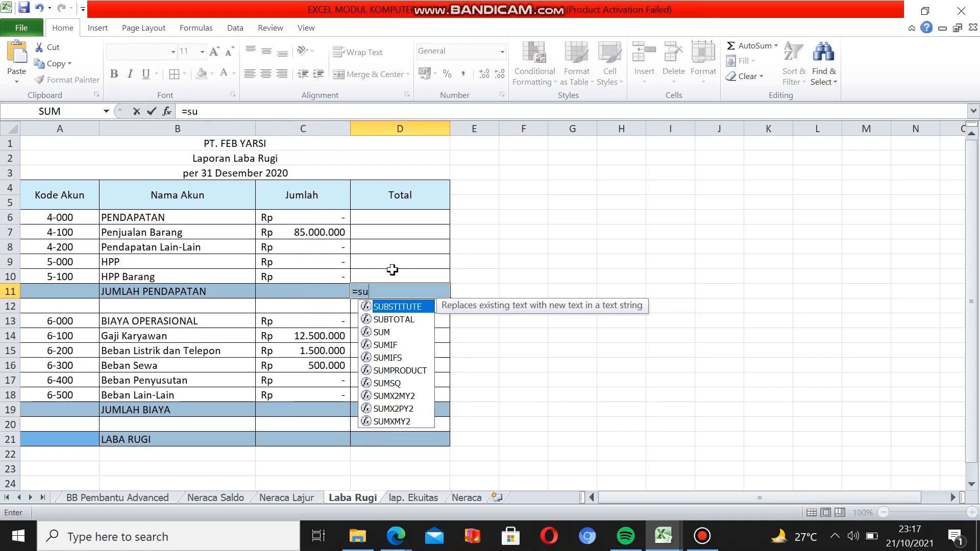
pyautogui.doubleClick(391, 332)
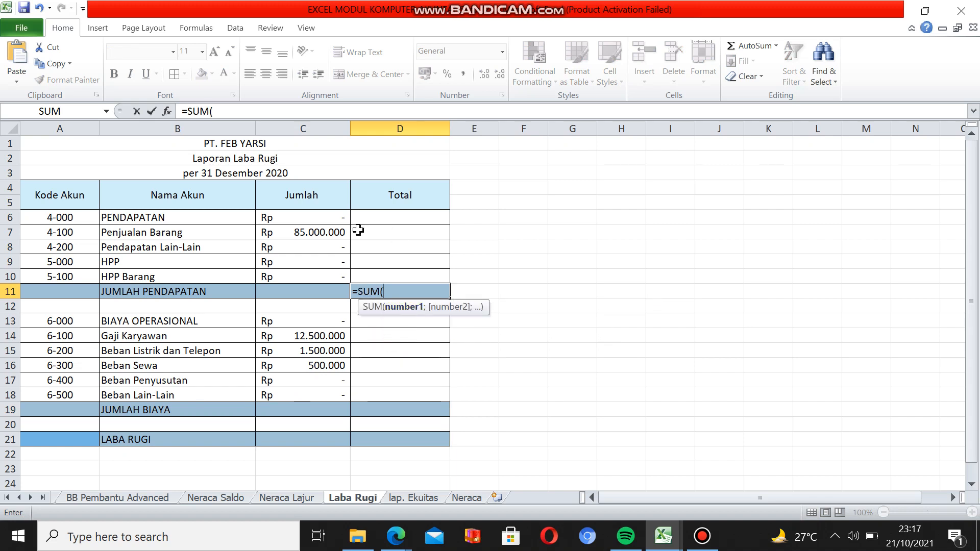
pyautogui.moveTo(296, 217); pyautogui.dragTo(319, 274)
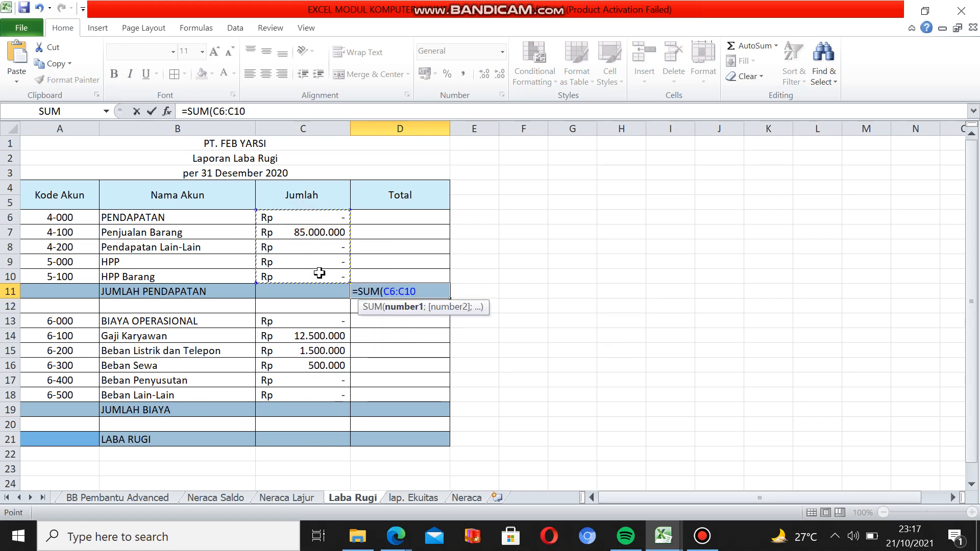
pyautogui.press('Return')
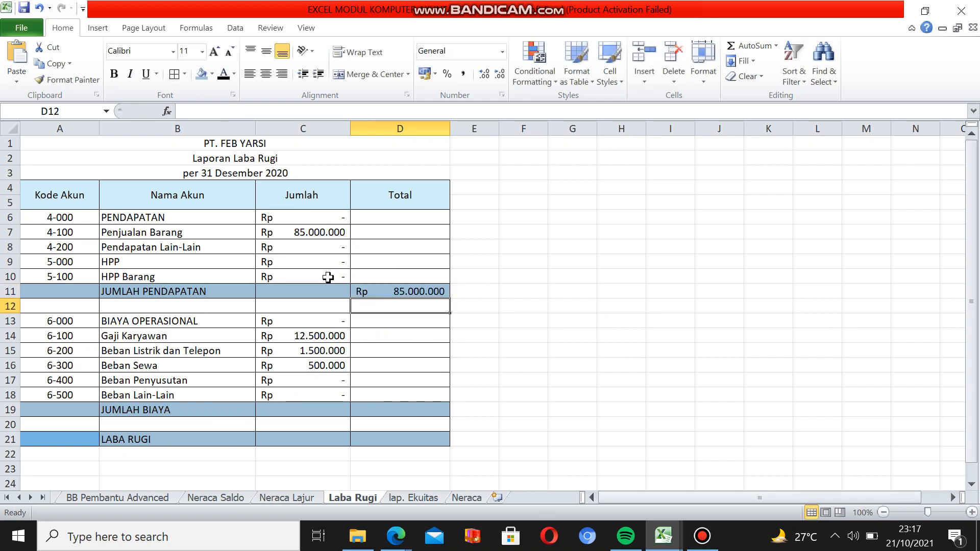
# - Enter a SUM of C13:C18 in D19 as the JUMLAH BIAYA total
pyautogui.click(383, 410)
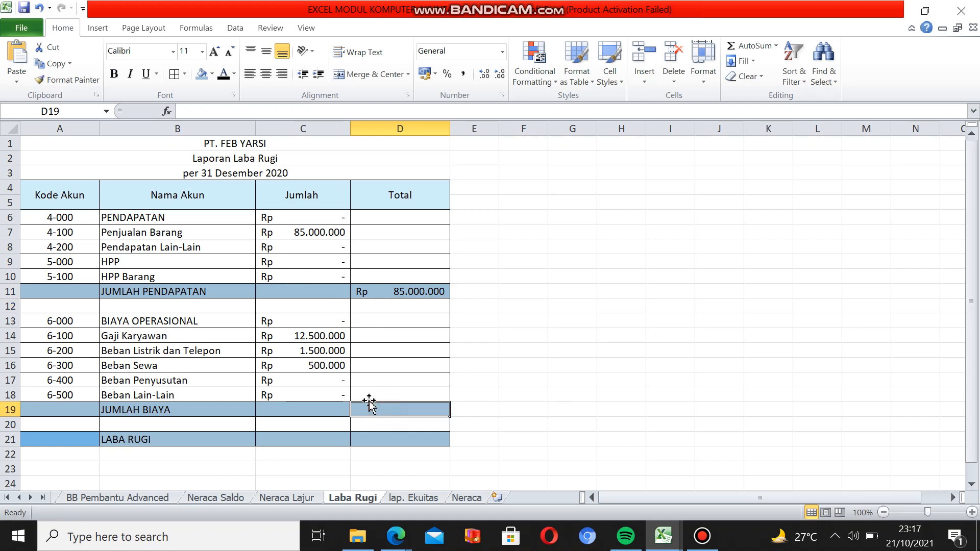
pyautogui.write('=')
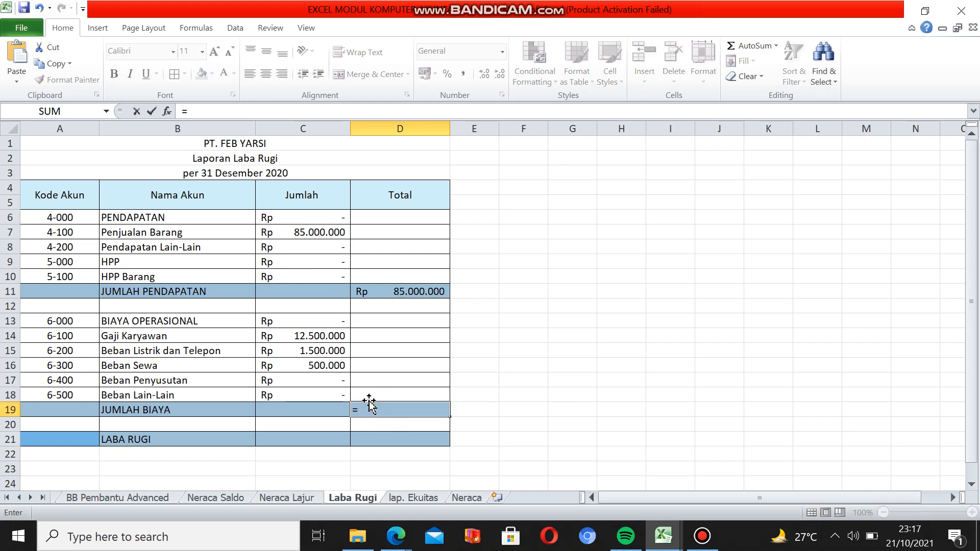
pyautogui.write('Sum')
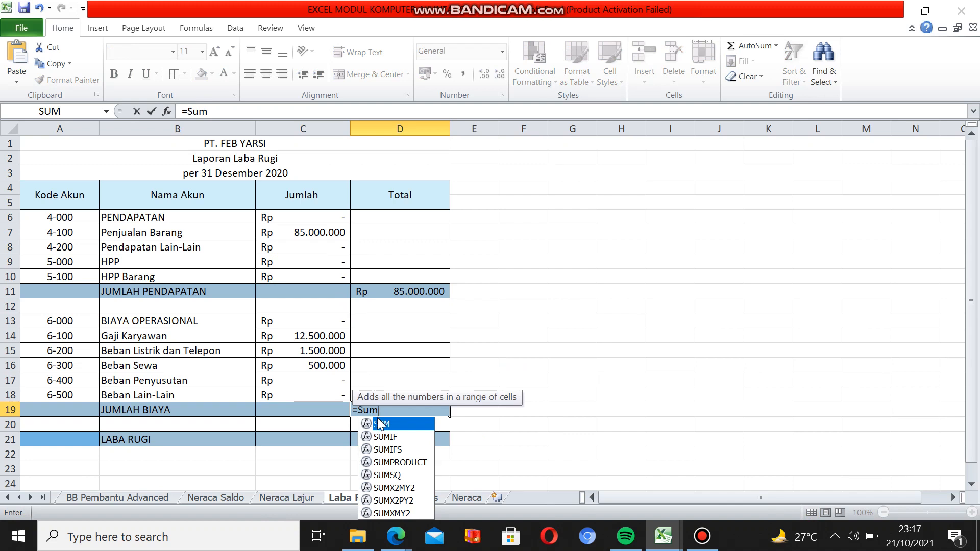
pyautogui.doubleClick(378, 423)
pyautogui.click(311, 318)
pyautogui.moveTo(311, 318); pyautogui.dragTo(323, 391)
pyautogui.press('Return')
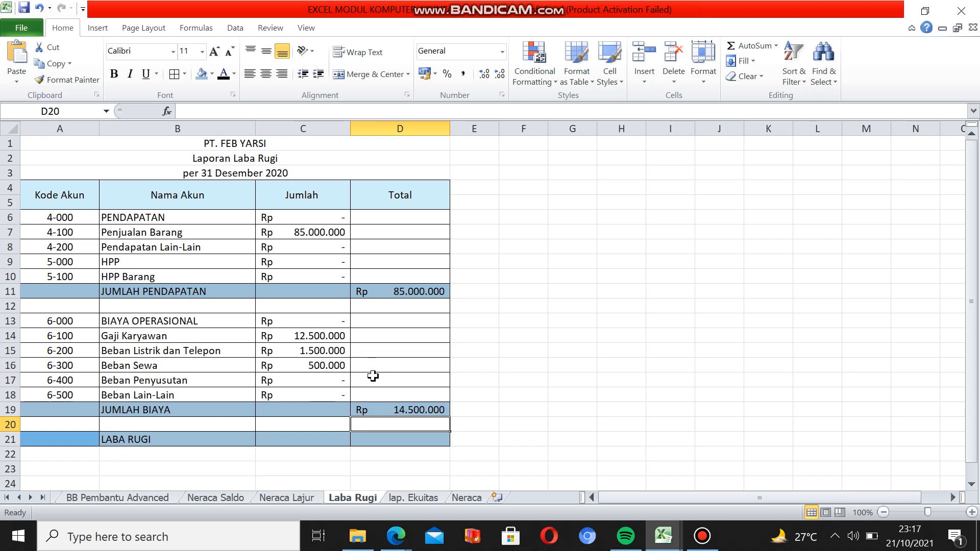
# - Calculate LABA RUGI in D21 with the formula =D11-D19
pyautogui.click(374, 439)
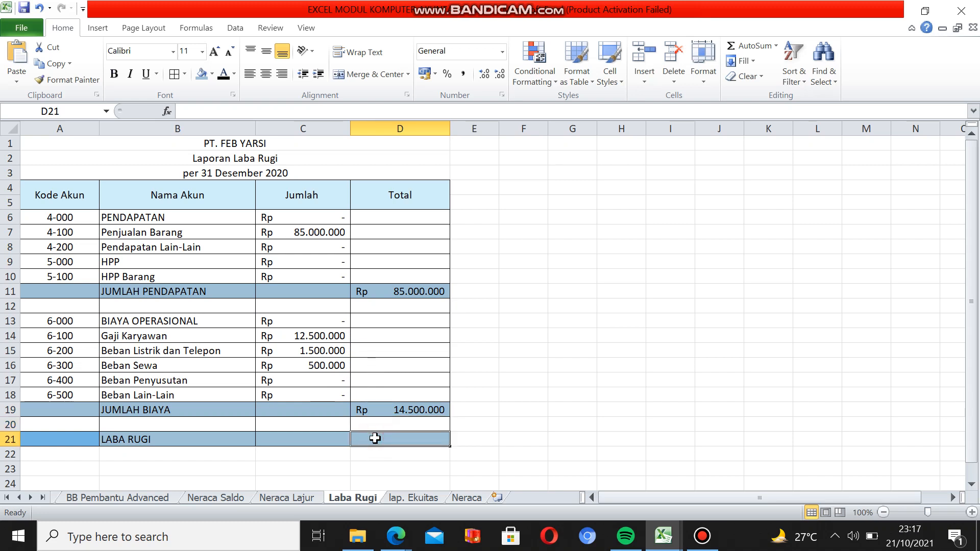
pyautogui.write('=')
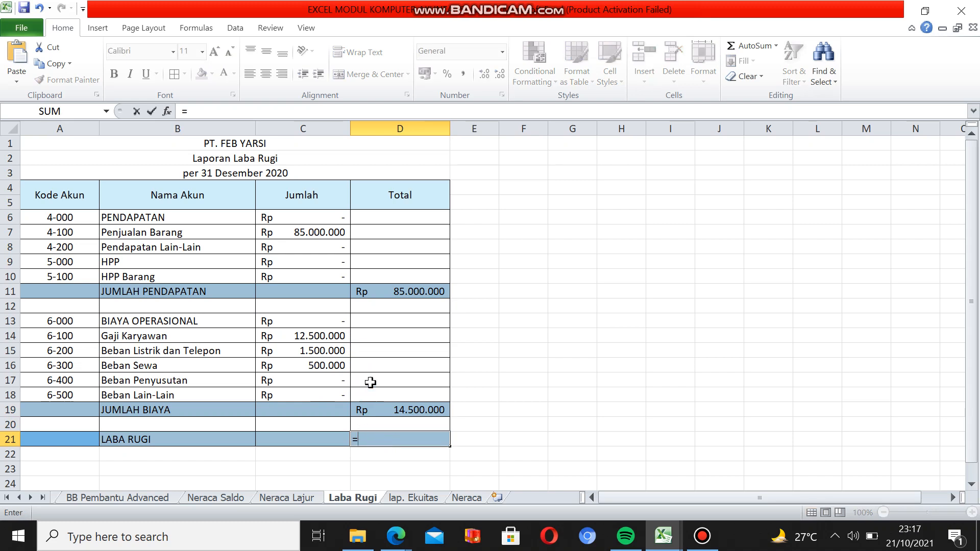
pyautogui.click(381, 293)
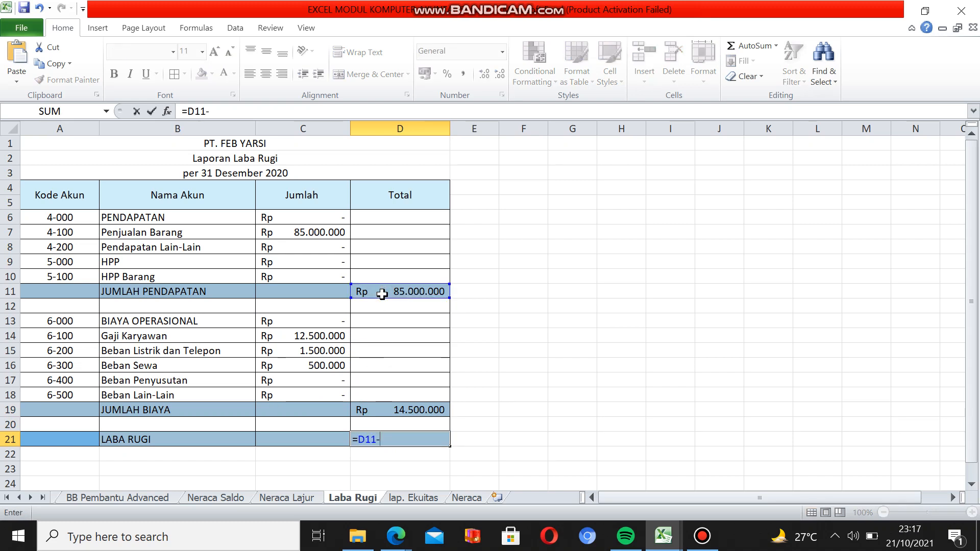
pyautogui.write('-')
pyautogui.click(389, 410)
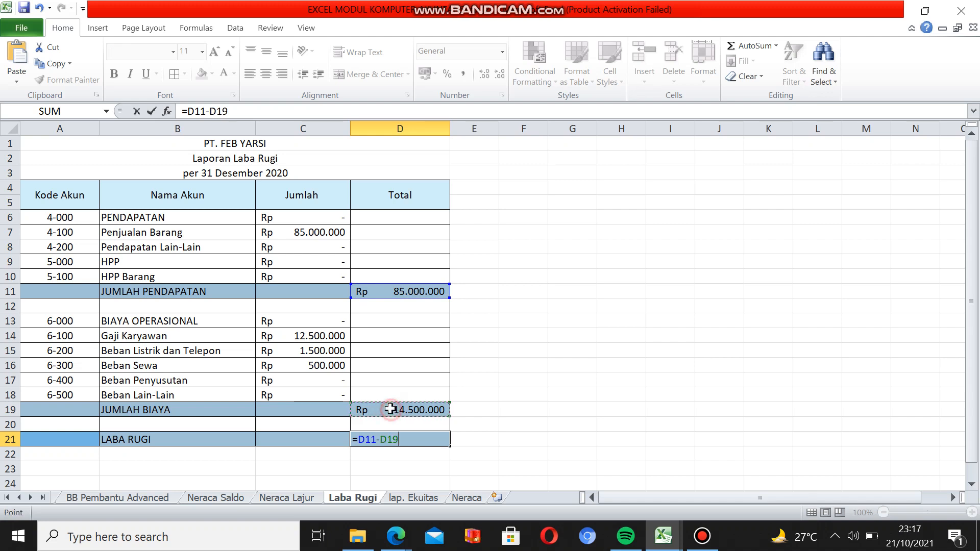
pyautogui.press('Return')
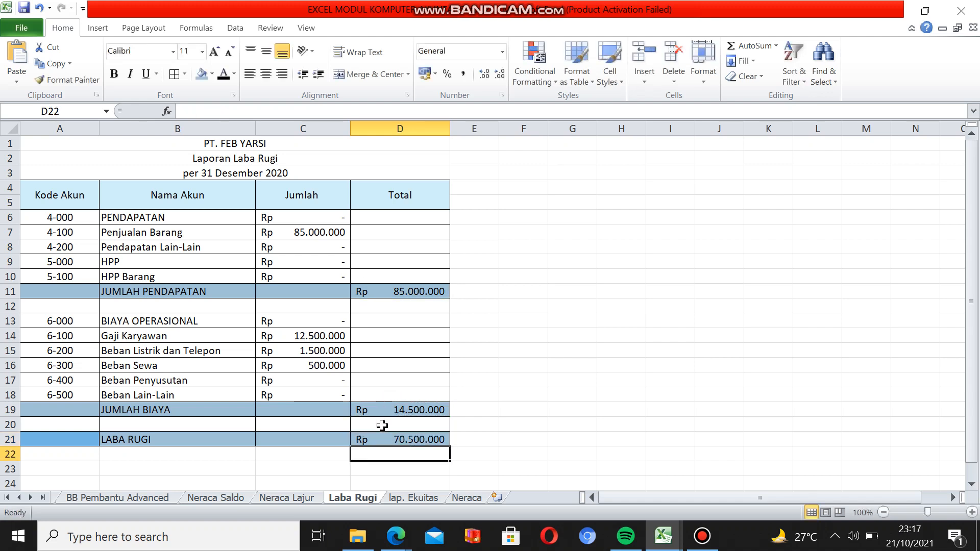
# - On the lap. Ekuitas sheet, start a SUMIF in C6 with column A of Neraca Lajur as the range
pyautogui.click(406, 499)
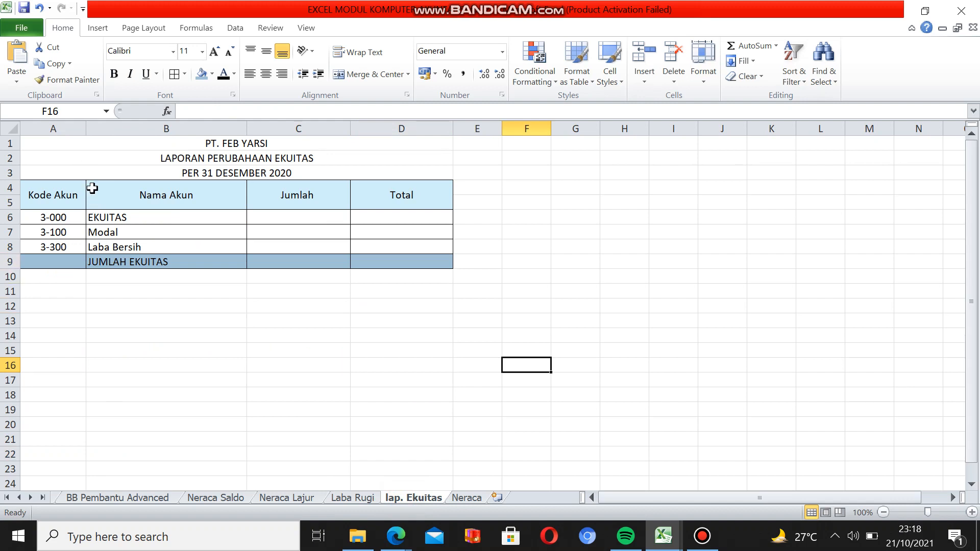
pyautogui.click(186, 216)
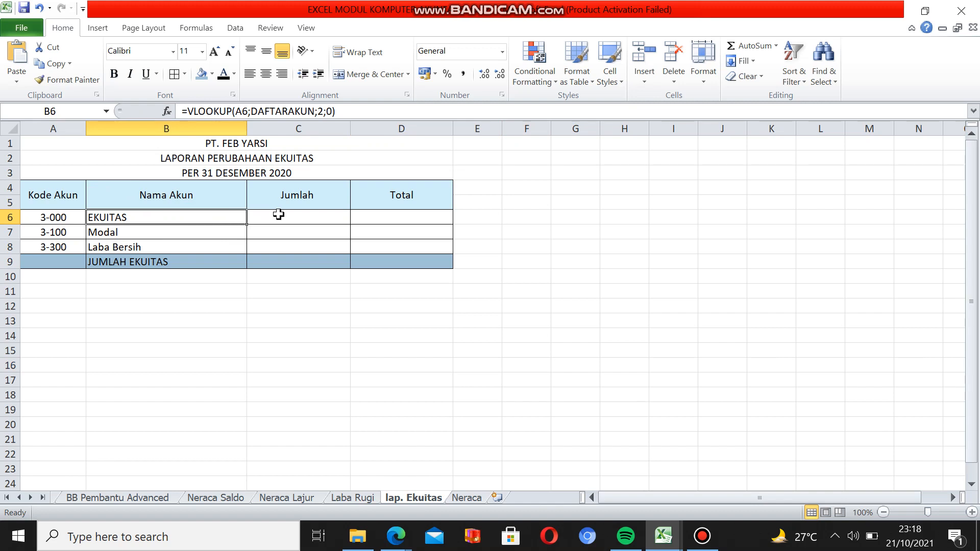
pyautogui.click(309, 218)
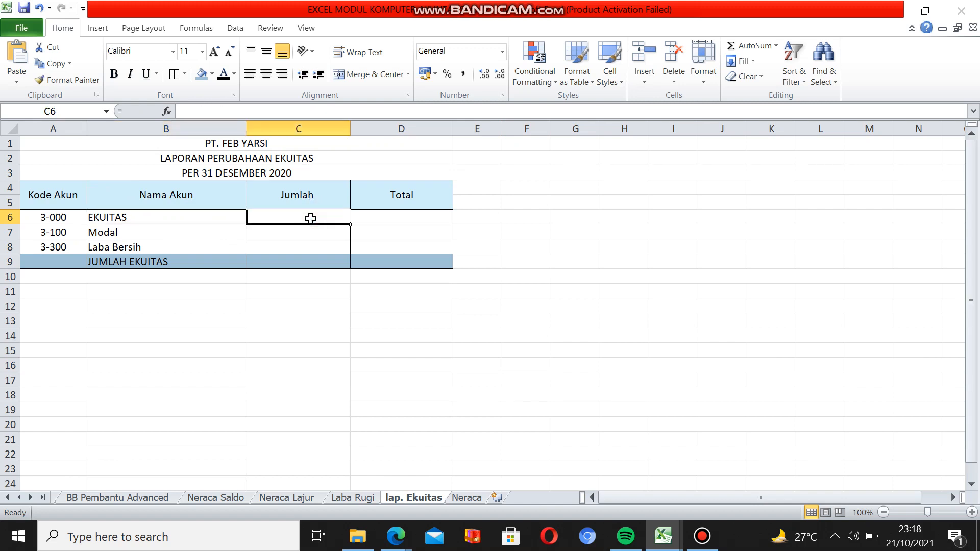
pyautogui.write('=su')
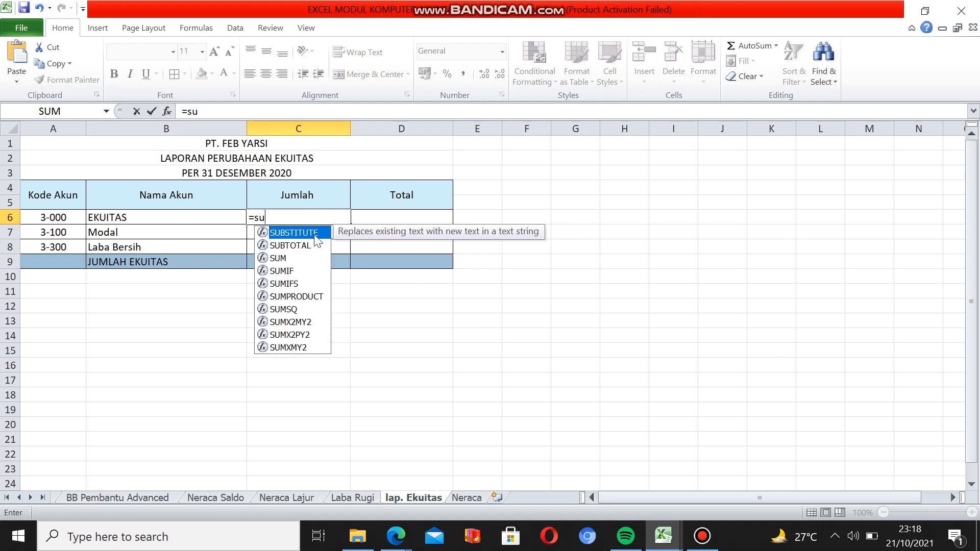
pyautogui.doubleClick(314, 269)
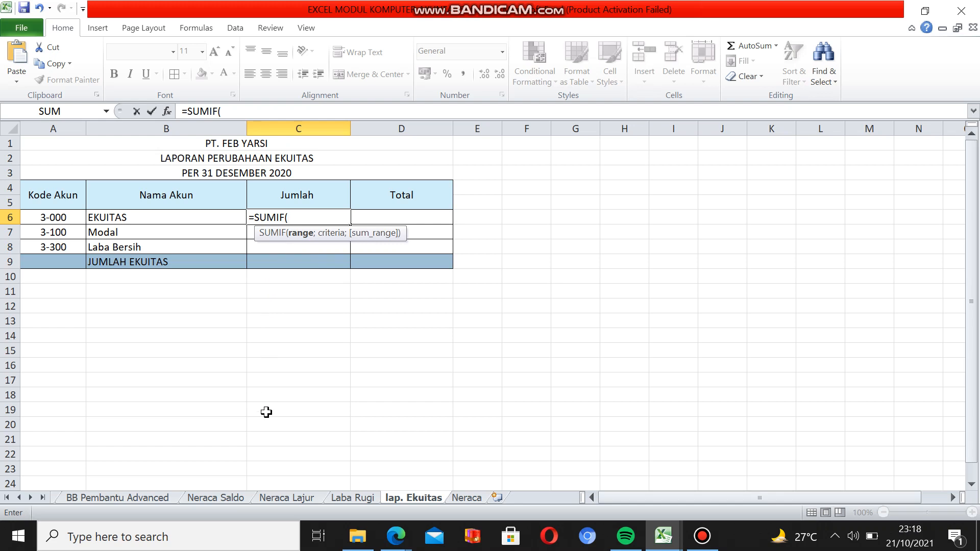
pyautogui.click(284, 500)
pyautogui.click(39, 129)
pyautogui.write(';')
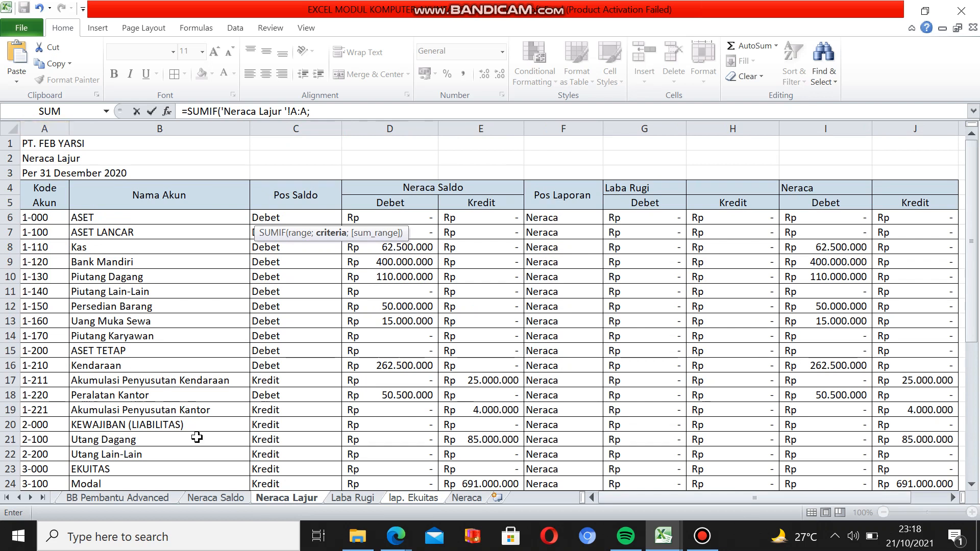
# - Complete the first SUMIF with lap. Ekuitas A6 as the criterion and Neraca Lajur column J as the sum range, followed by a minus sign
pyautogui.click(408, 497)
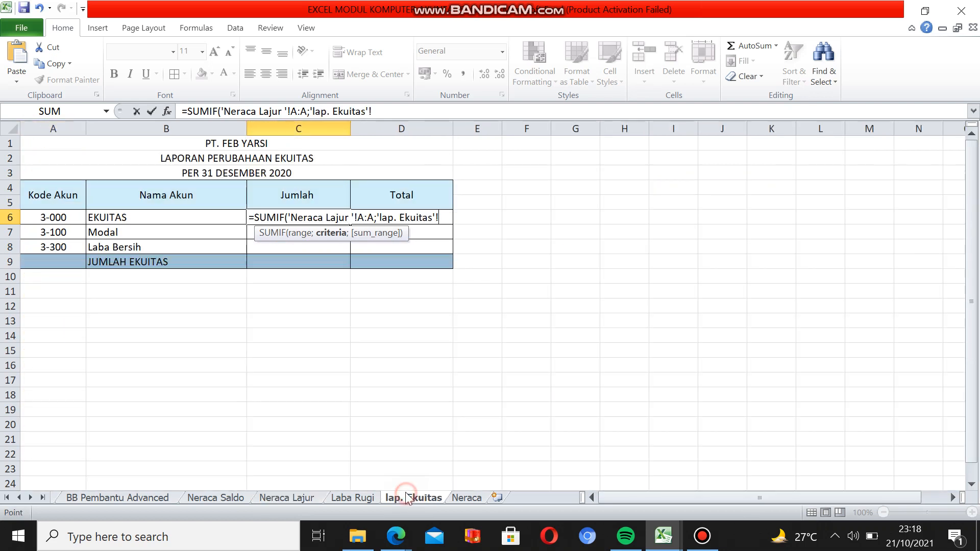
pyautogui.click(46, 218)
pyautogui.write(';')
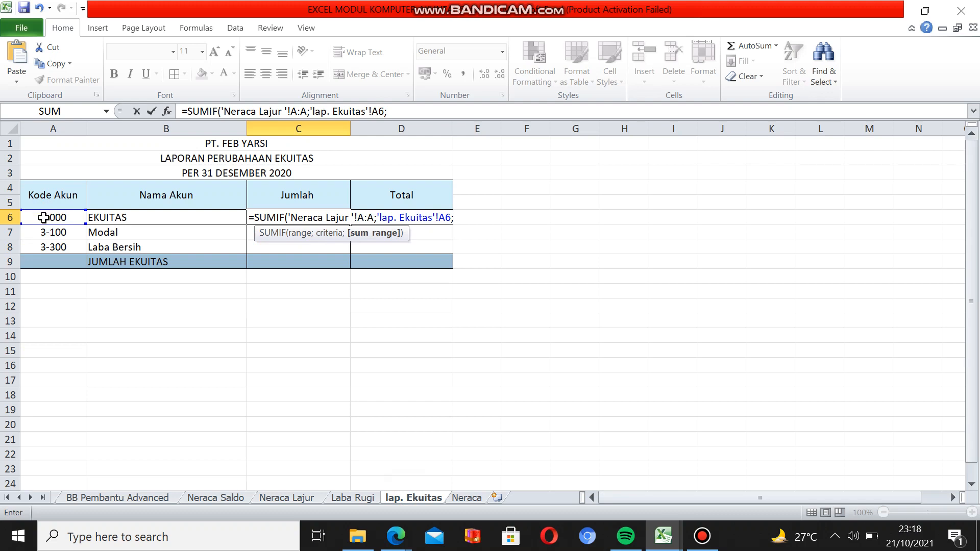
pyautogui.click(285, 497)
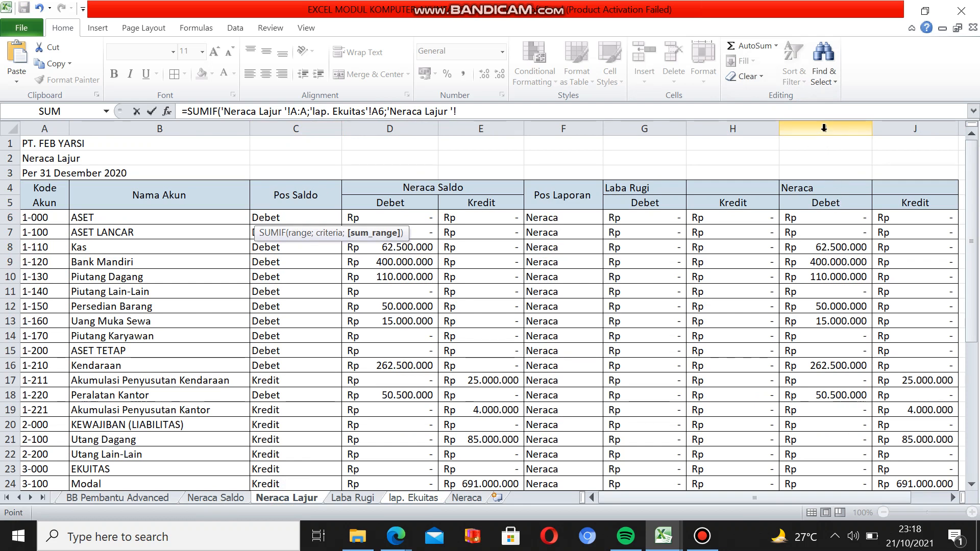
pyautogui.click(915, 128)
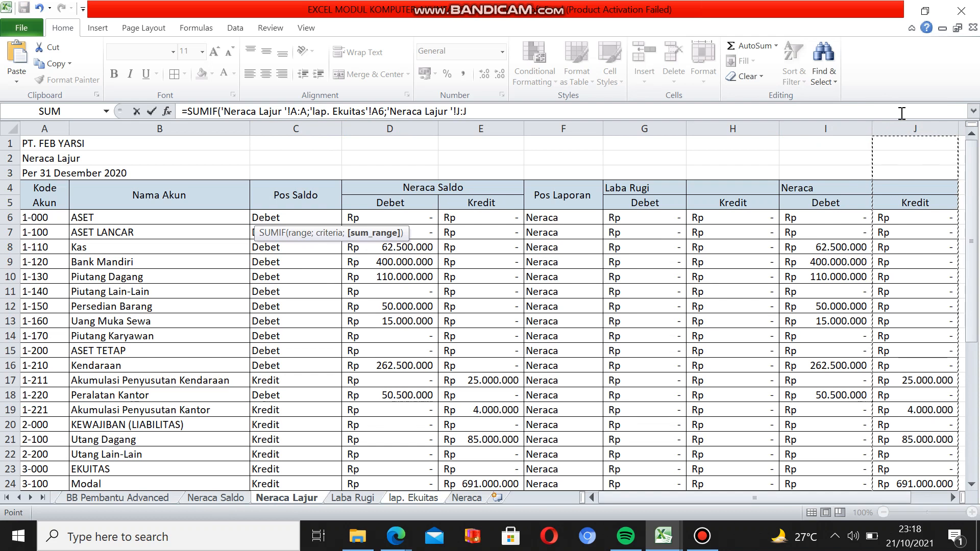
pyautogui.write(')-')
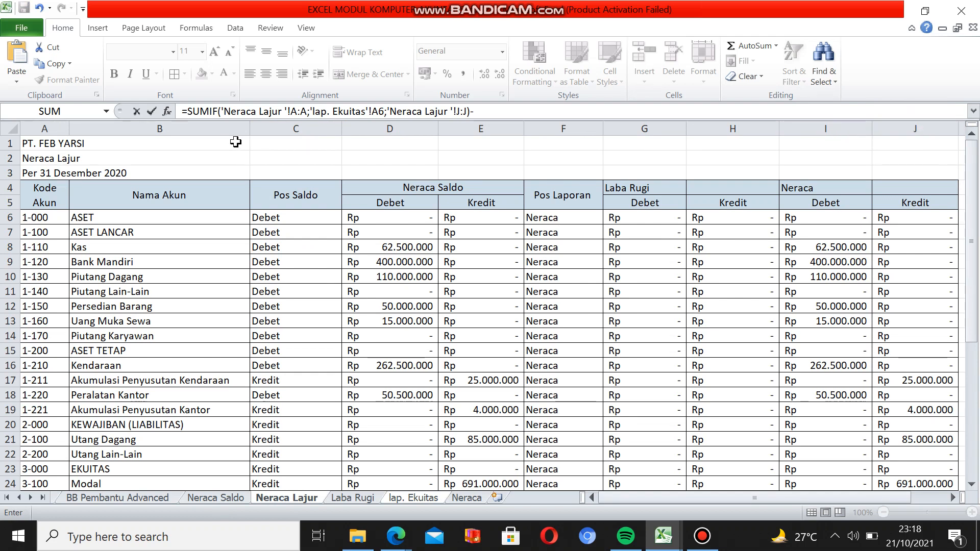
# - Subtract a second SUMIF with the same range and criterion but Neraca Lajur column I as the sum range, accepting the proposed formula correction
pyautogui.moveTo(183, 111); pyautogui.dragTo(386, 108)
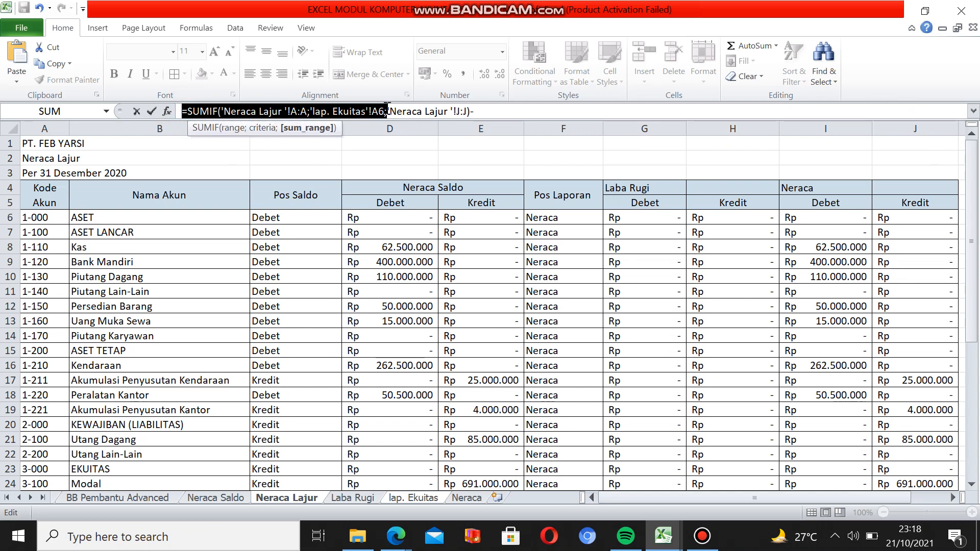
pyautogui.click(509, 111)
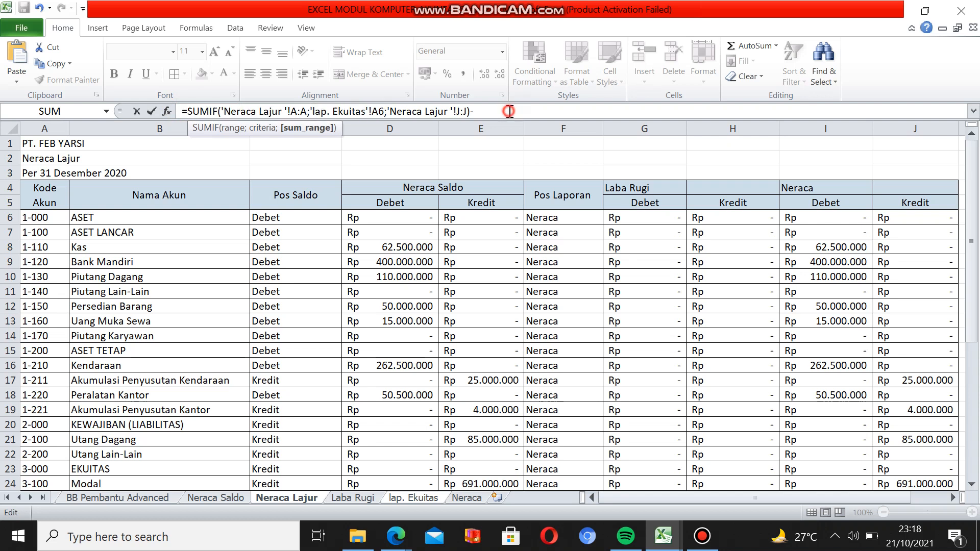
pyautogui.hotkey('ctrl', 'v')
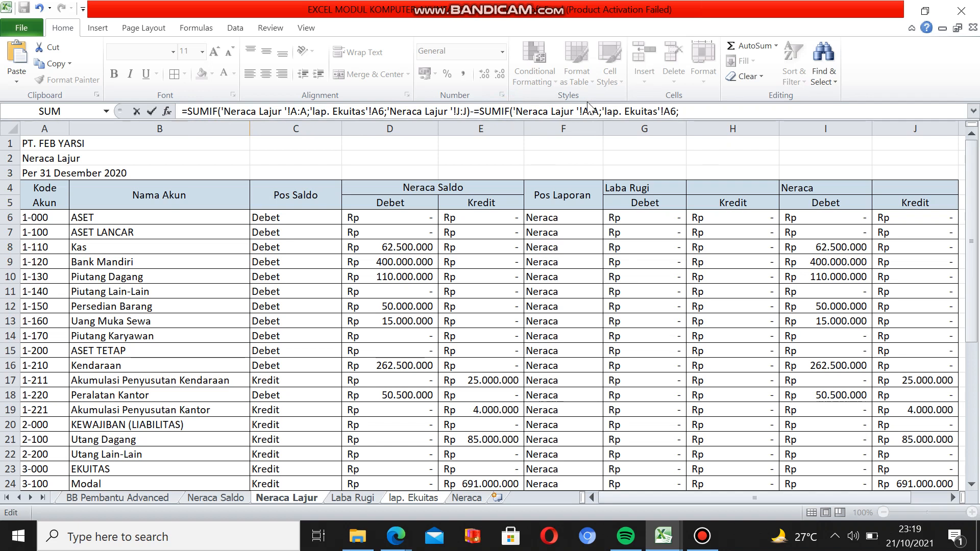
pyautogui.click(816, 128)
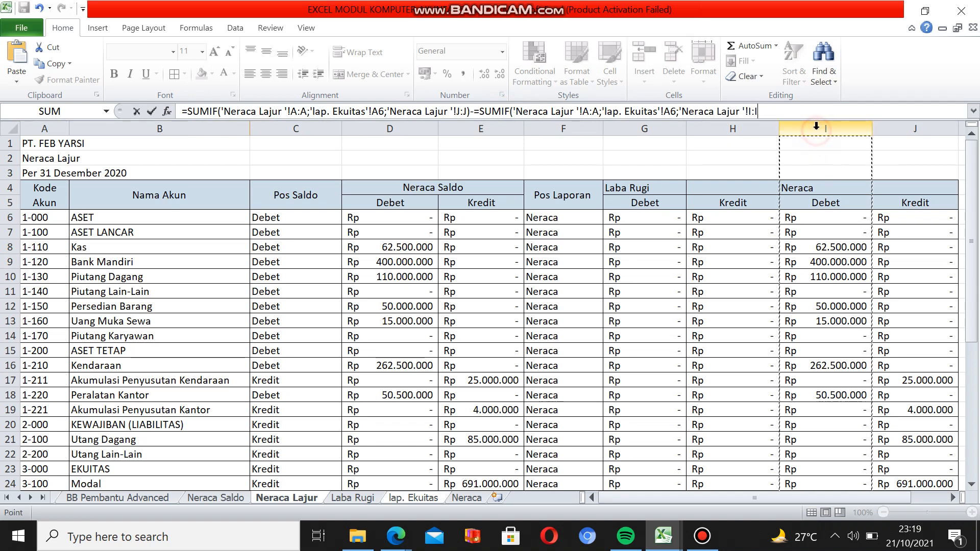
pyautogui.press('Return')
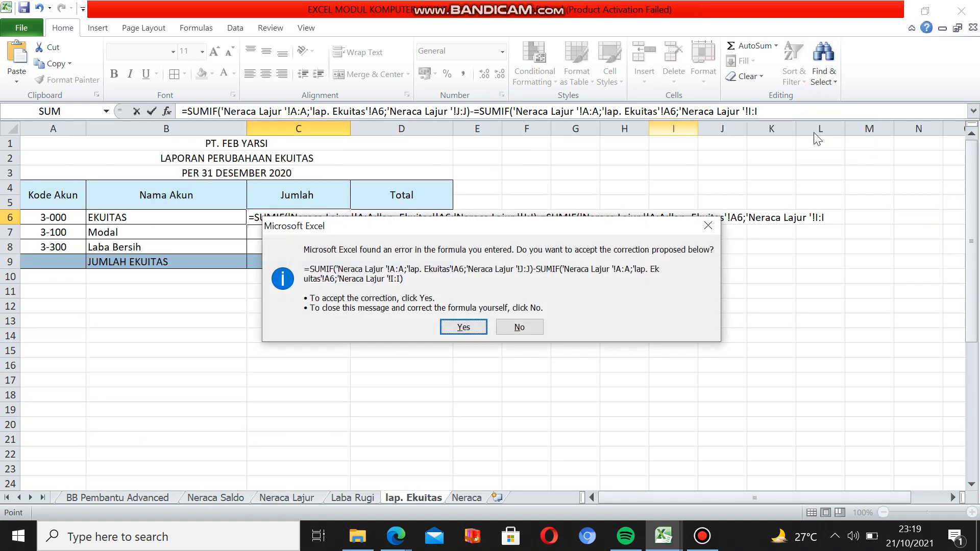
pyautogui.click(470, 330)
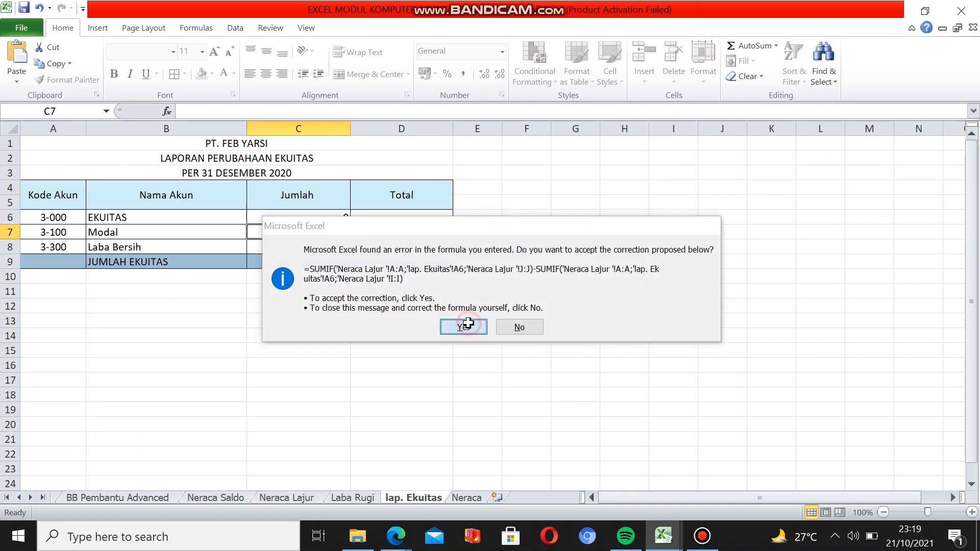
# - Fill the C6 formula down to C8 and clear the amount in the EKUITAS row's C6
pyautogui.click(341, 218)
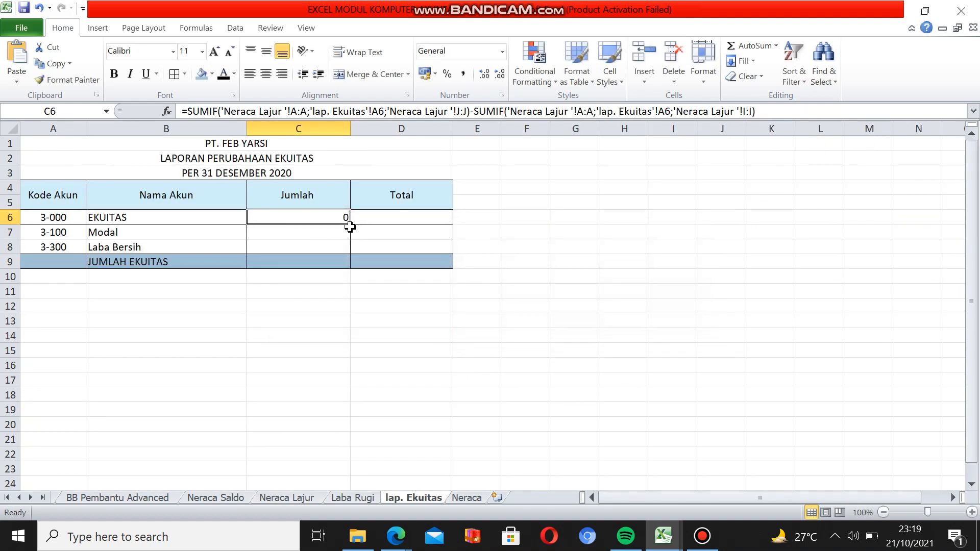
pyautogui.moveTo(350, 225); pyautogui.dragTo(350, 255)
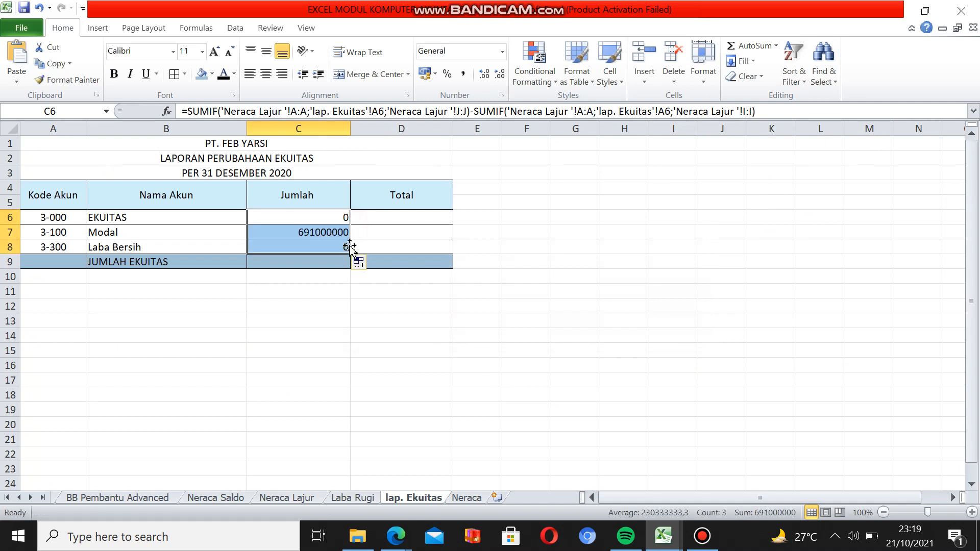
pyautogui.click(338, 218)
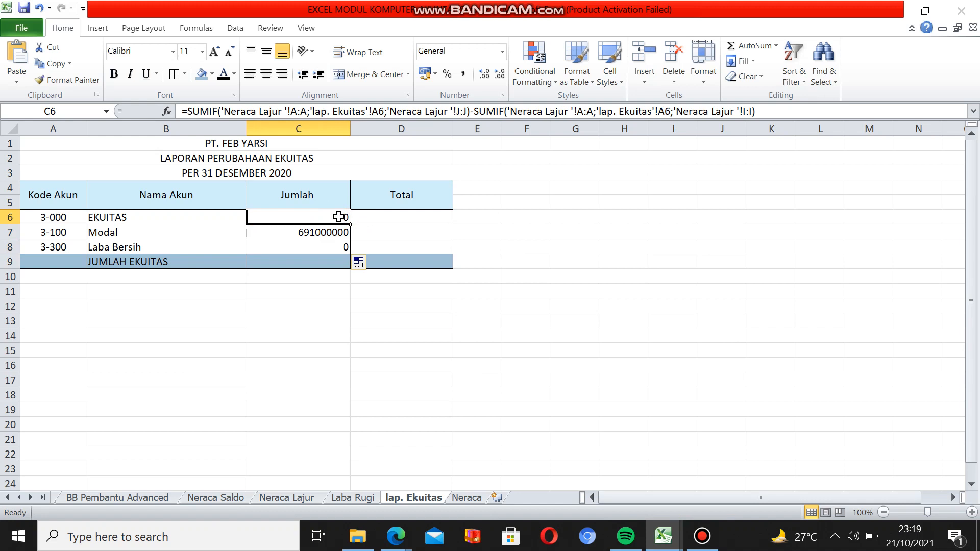
pyautogui.press('BackSpace')
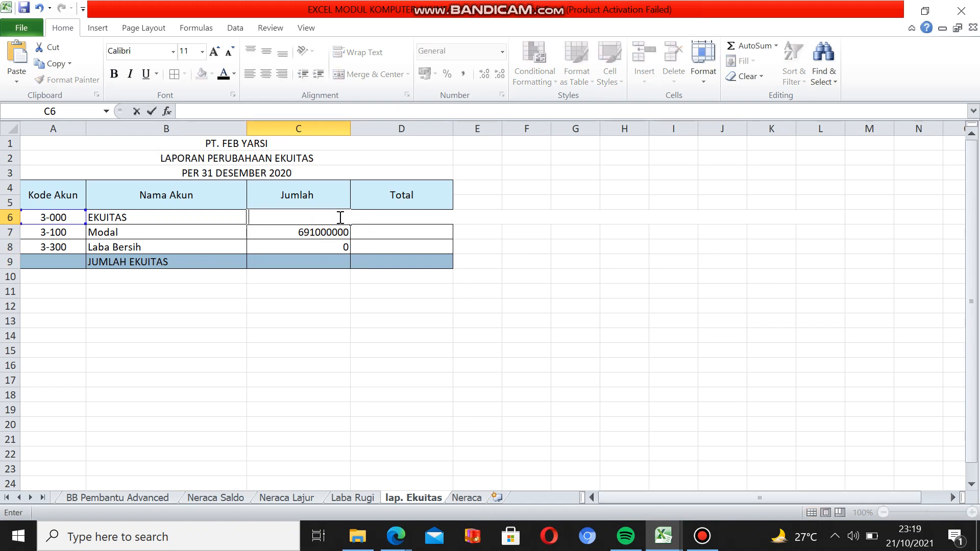
pyautogui.click(391, 277)
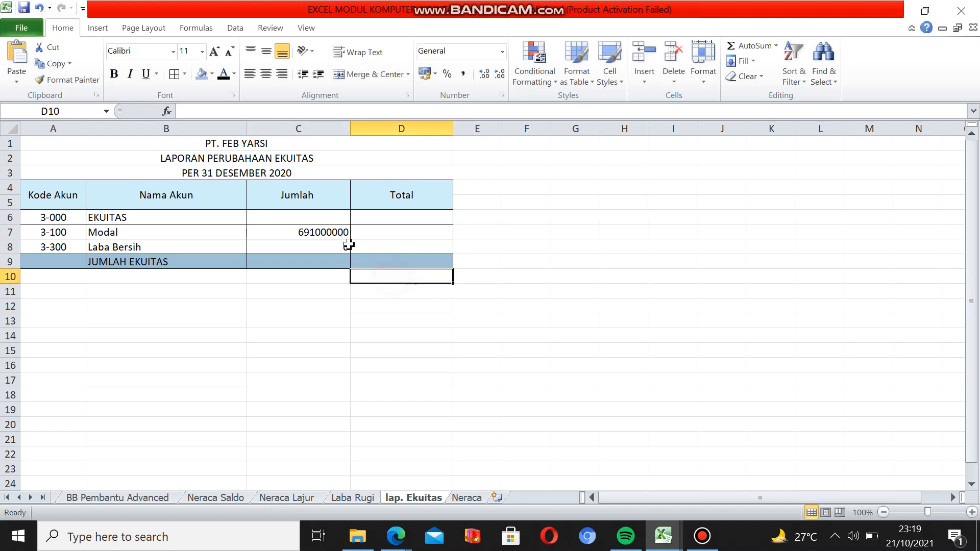
# - Format the Modal amount in C7 as Accounting with the Rp symbol and 0 decimal places
pyautogui.click(339, 232)
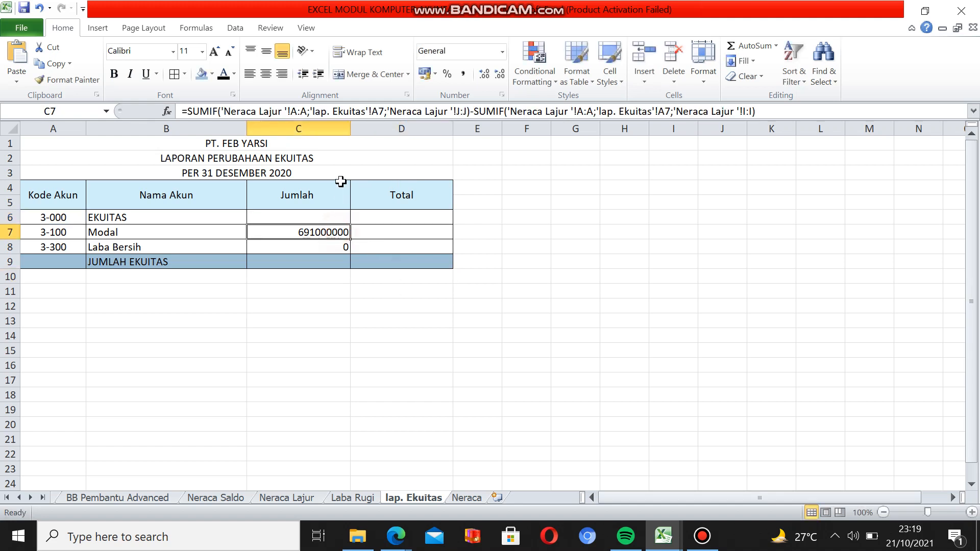
pyautogui.click(436, 73)
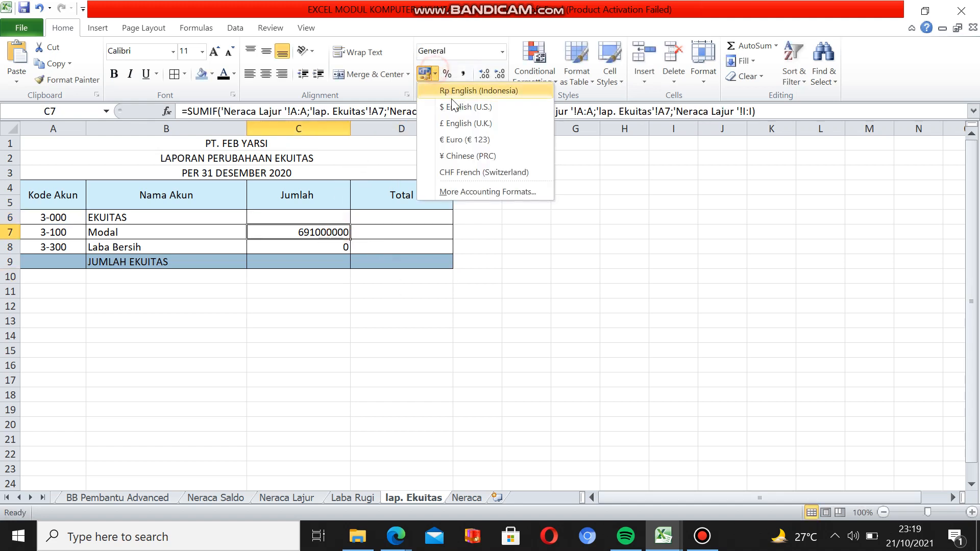
pyautogui.click(484, 191)
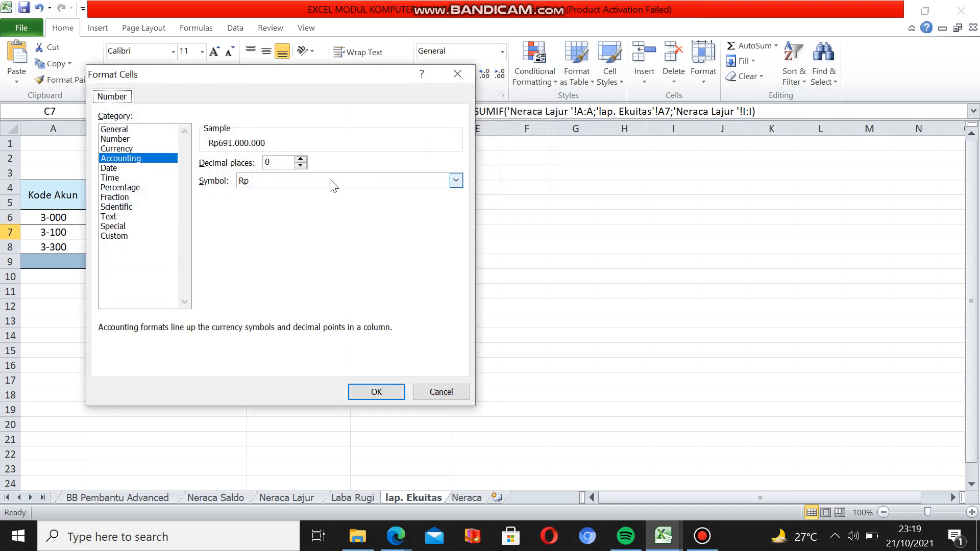
pyautogui.click(376, 392)
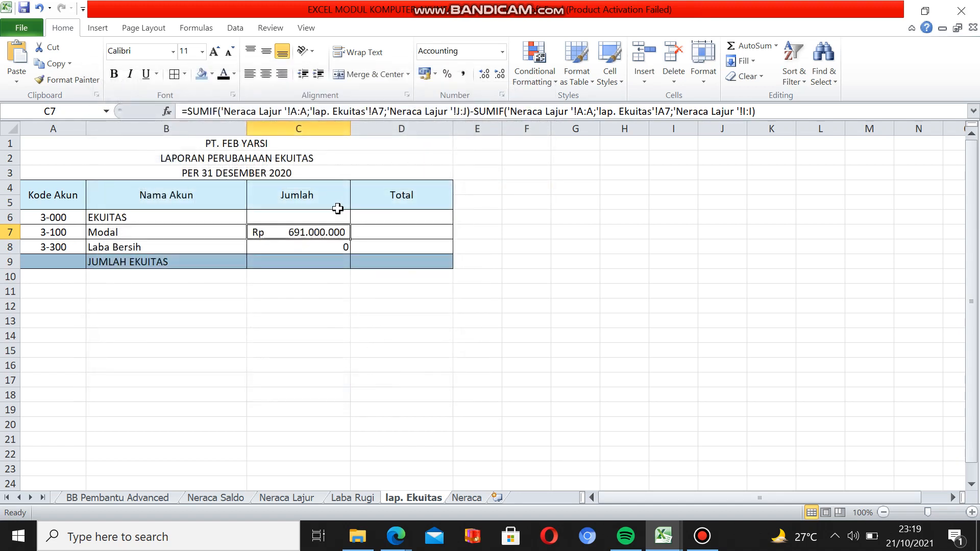
# - Clear the SUMIF formula from the Laba Bersih amount in C8
pyautogui.click(344, 246)
pyautogui.press('BackSpace')
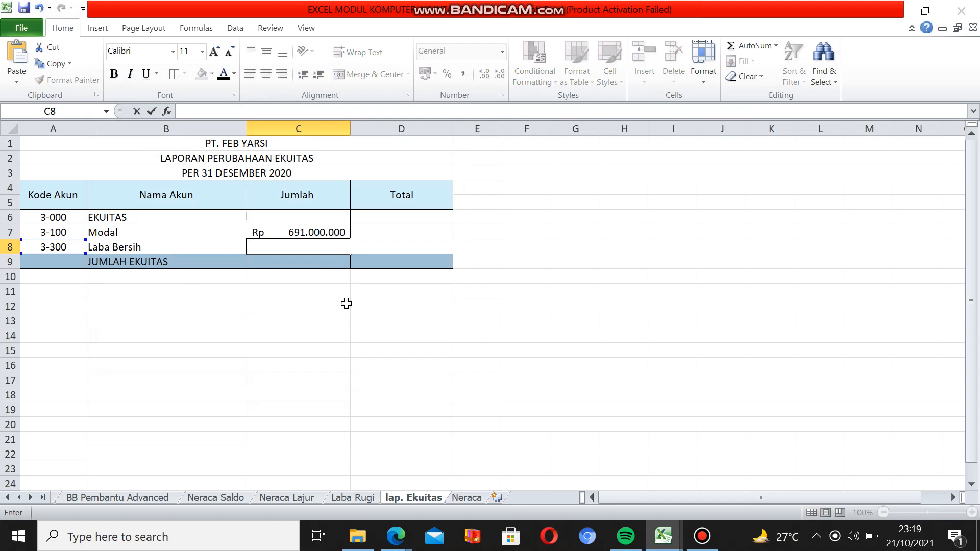
pyautogui.click(336, 468)
# - Try to copy the LABA RUGI total from D21 of the Laba Rugi sheet into C8 of lap. Ekuitas
pyautogui.click(353, 497)
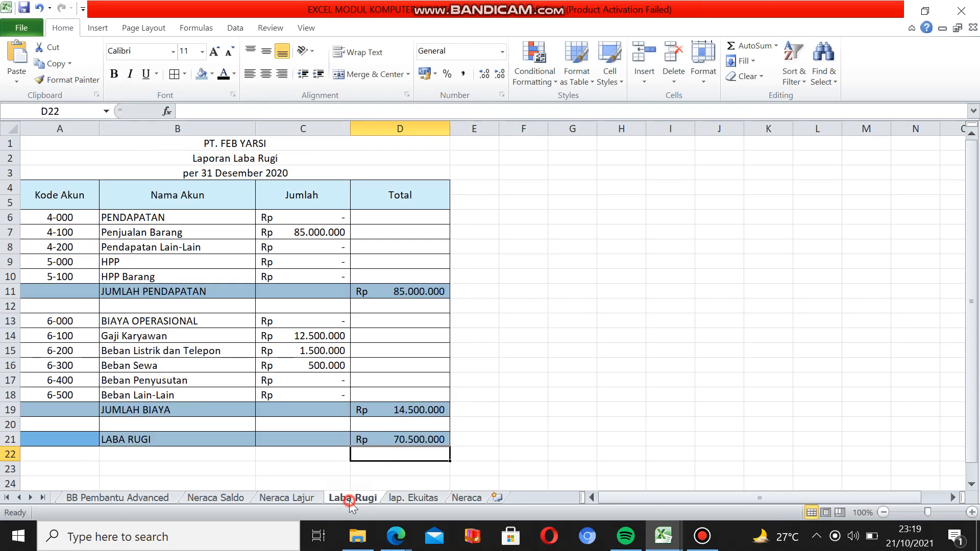
pyautogui.click(382, 441)
pyautogui.hotkey('ctrl', 'c')
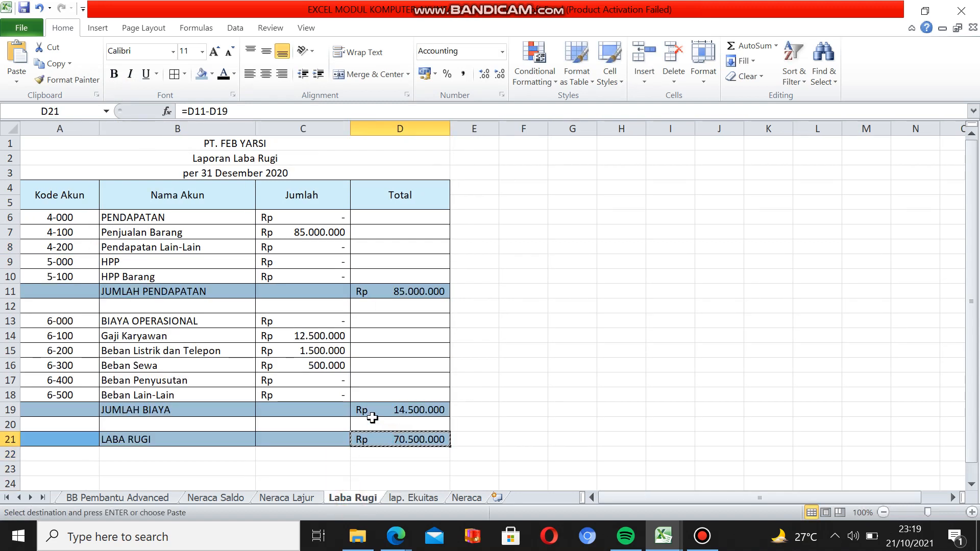
pyautogui.click(404, 498)
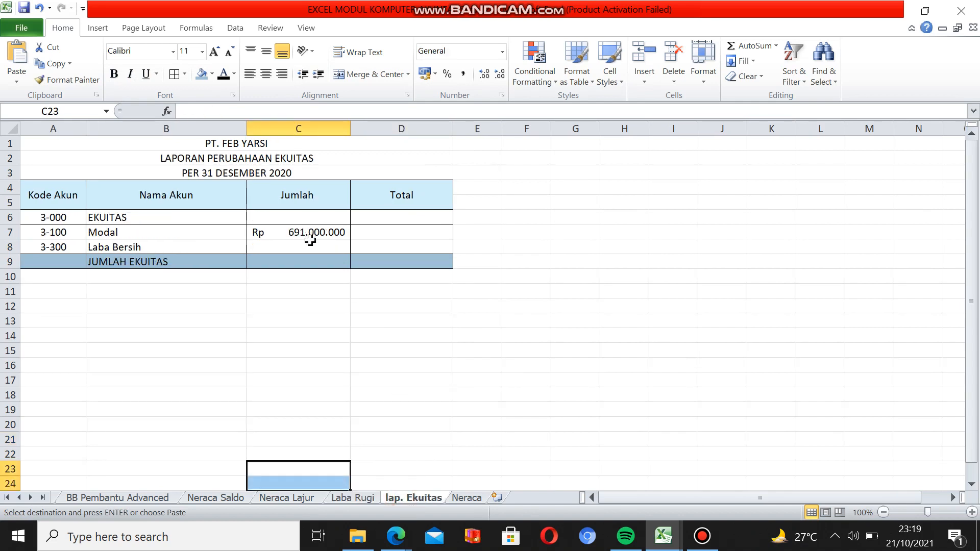
pyautogui.click(312, 247)
pyautogui.hotkey('ctrl', 'v')
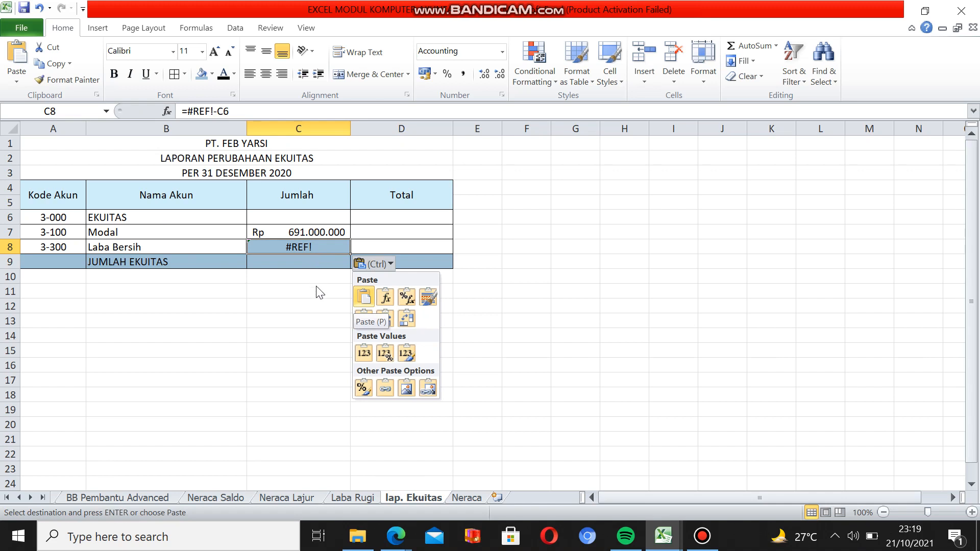
# - Remove the pasted formula from the Laba Bersih cell C8
pyautogui.click(320, 249)
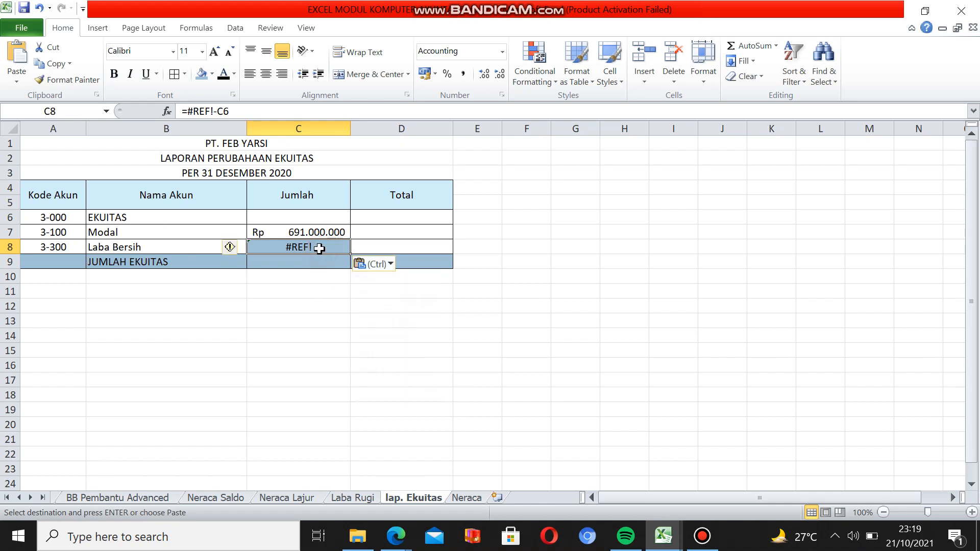
pyautogui.press('BackSpace')
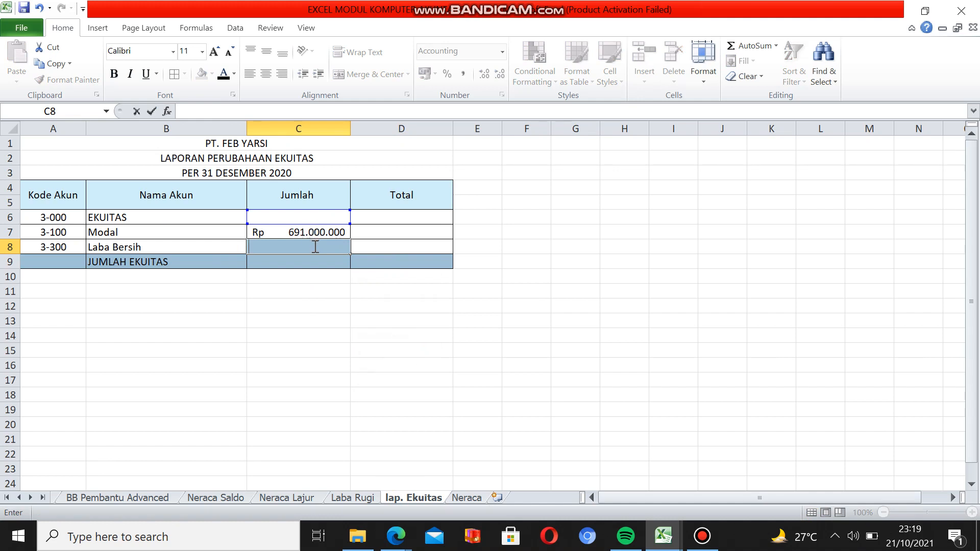
pyautogui.click(39, 8)
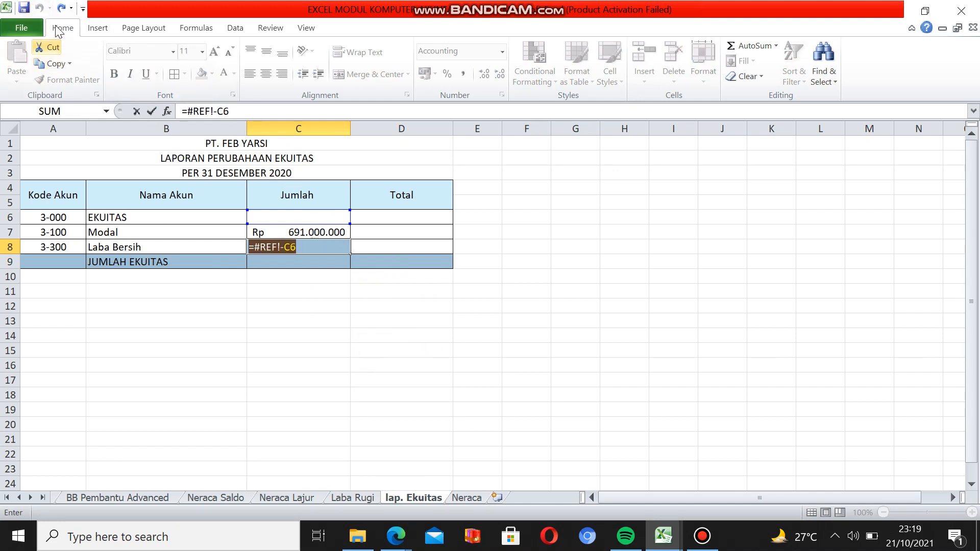
pyautogui.click(61, 8)
pyautogui.click(325, 317)
pyautogui.click(313, 248)
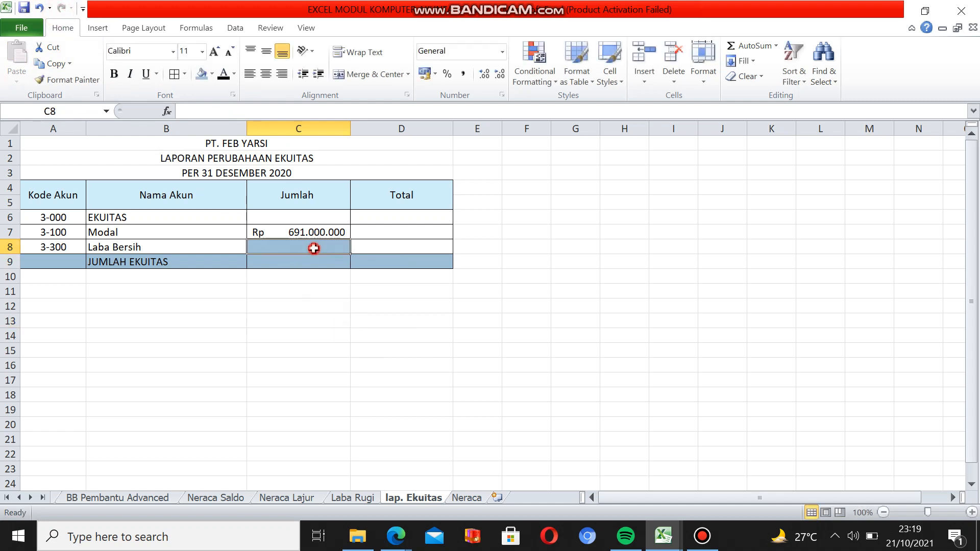
# - Set the fill of the Laba Bersih cell C8 to white and enter the Laba Rugi sheet's net profit, 70.500.000, in it
pyautogui.click(212, 73)
pyautogui.click(201, 101)
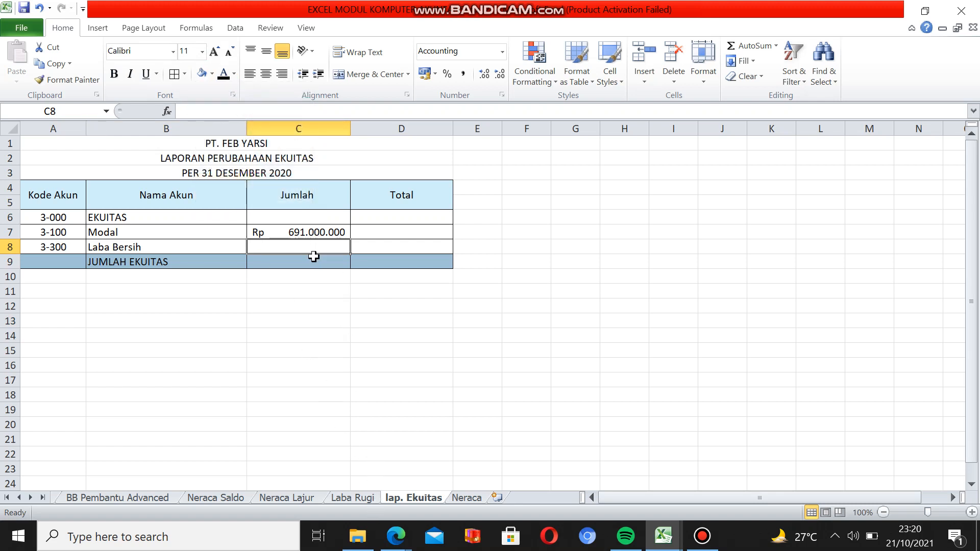
pyautogui.click(341, 502)
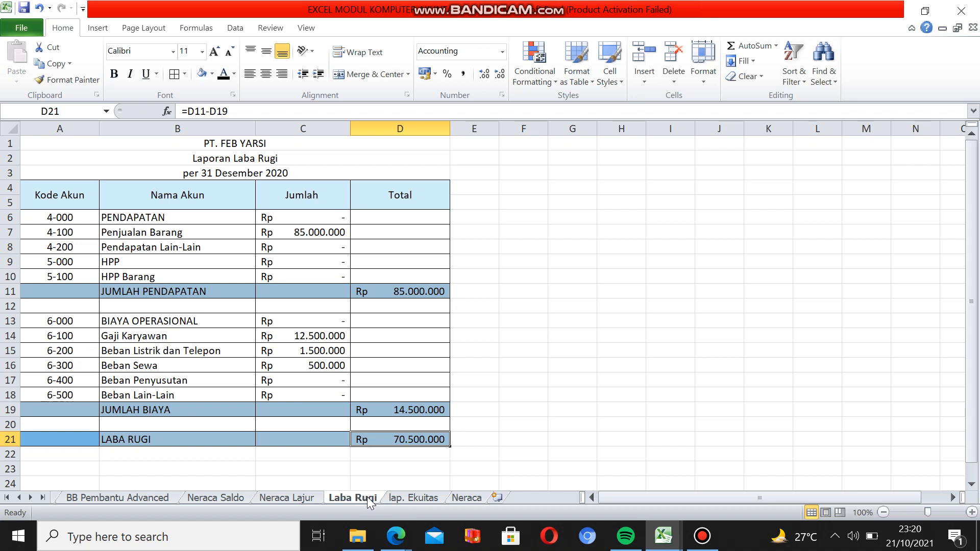
pyautogui.click(401, 502)
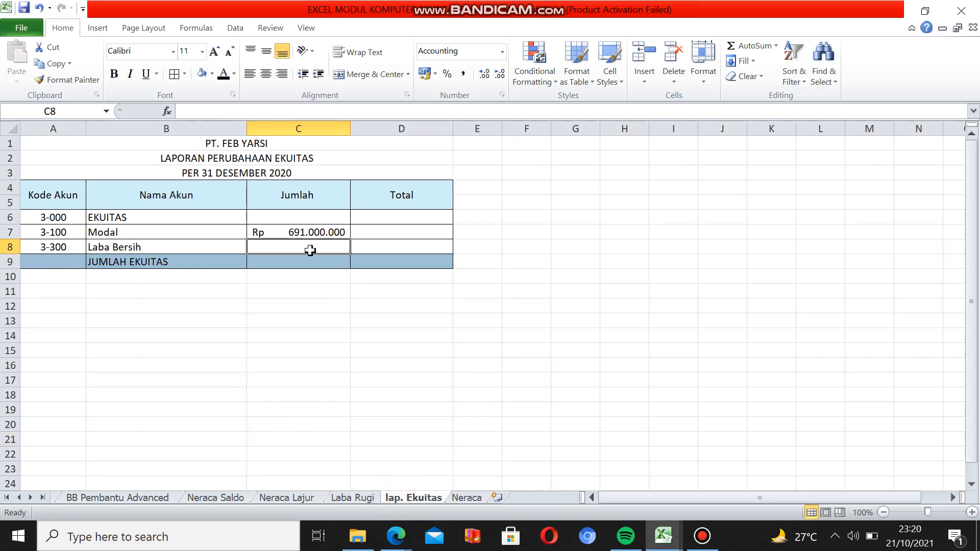
pyautogui.write('7')
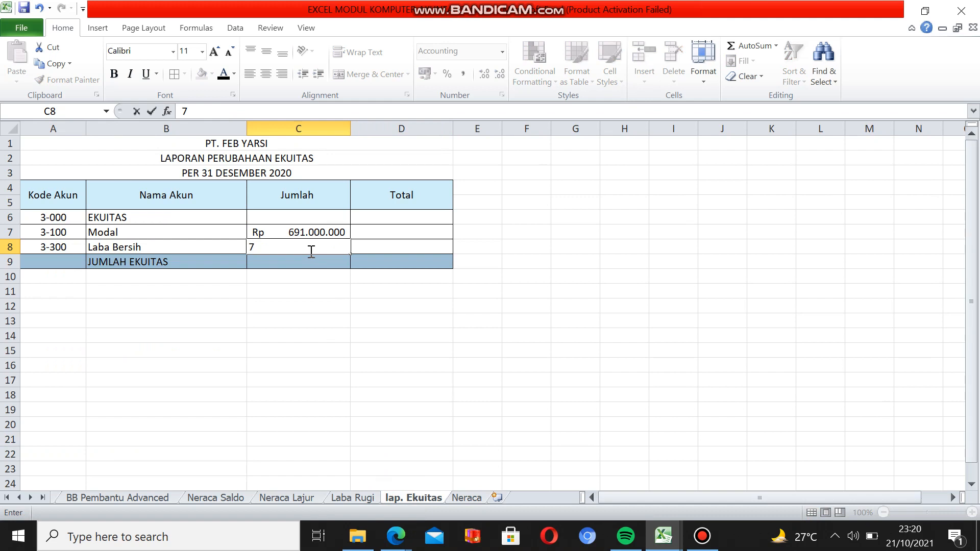
pyautogui.click(332, 501)
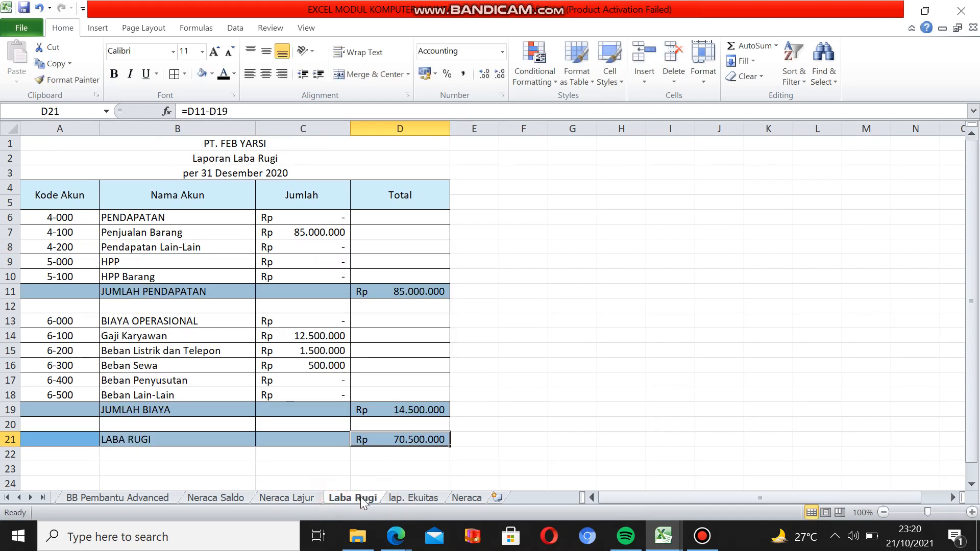
pyautogui.click(401, 499)
pyautogui.write('0')
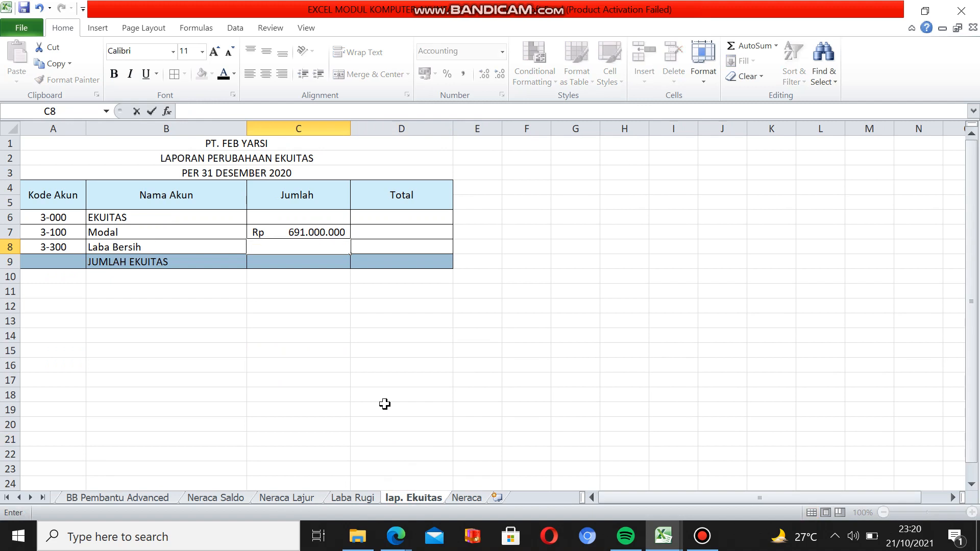
pyautogui.write('0.500.000')
pyautogui.press('Return')
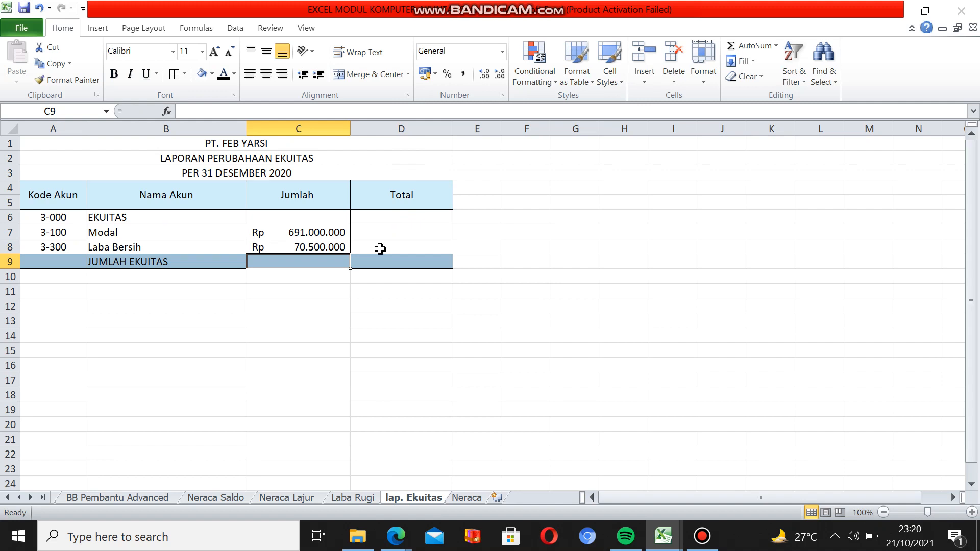
# - Calculate the JUMLAH EKUITAS total in D9 with the formula =C7+C8
pyautogui.click(408, 262)
pyautogui.write('=')
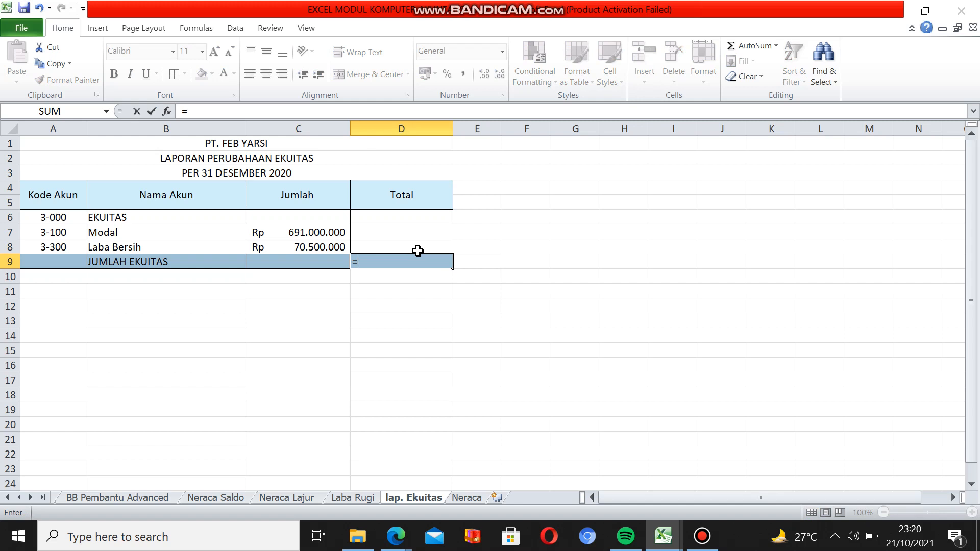
pyautogui.click(337, 234)
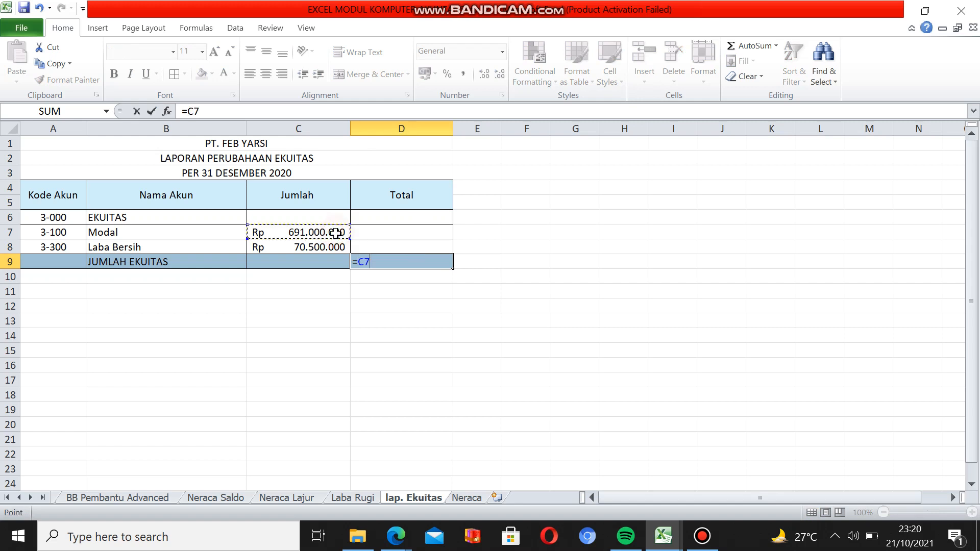
pyautogui.write('+')
pyautogui.click(292, 248)
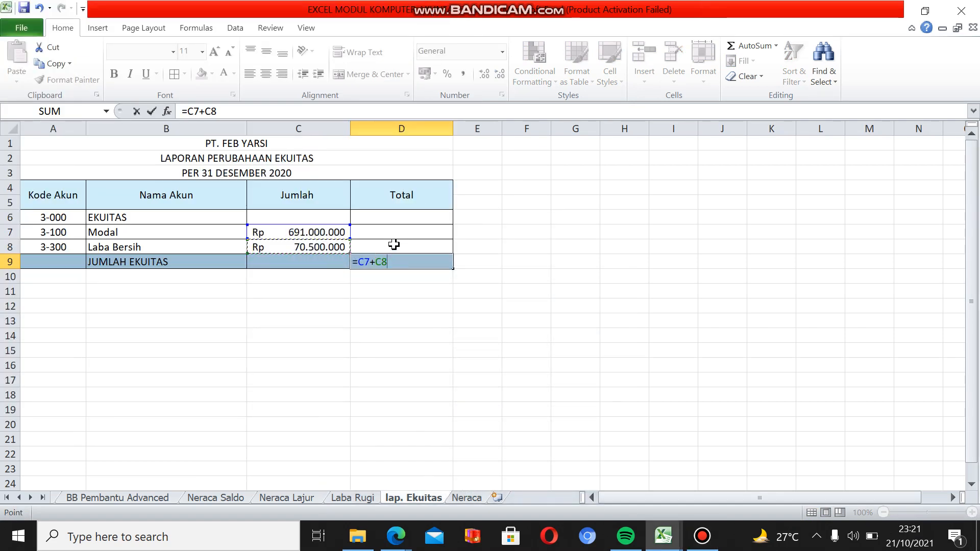
pyautogui.press('Return')
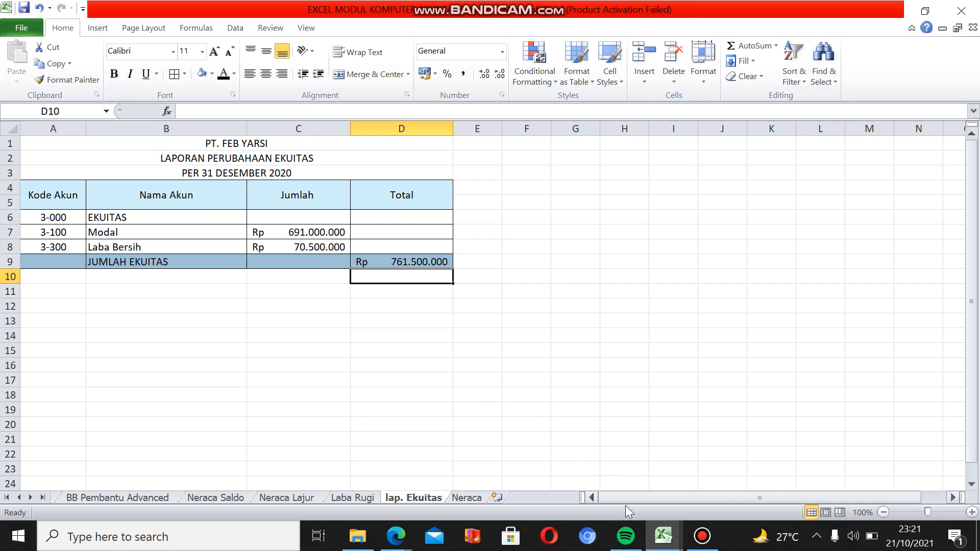
pyautogui.click(702, 535)
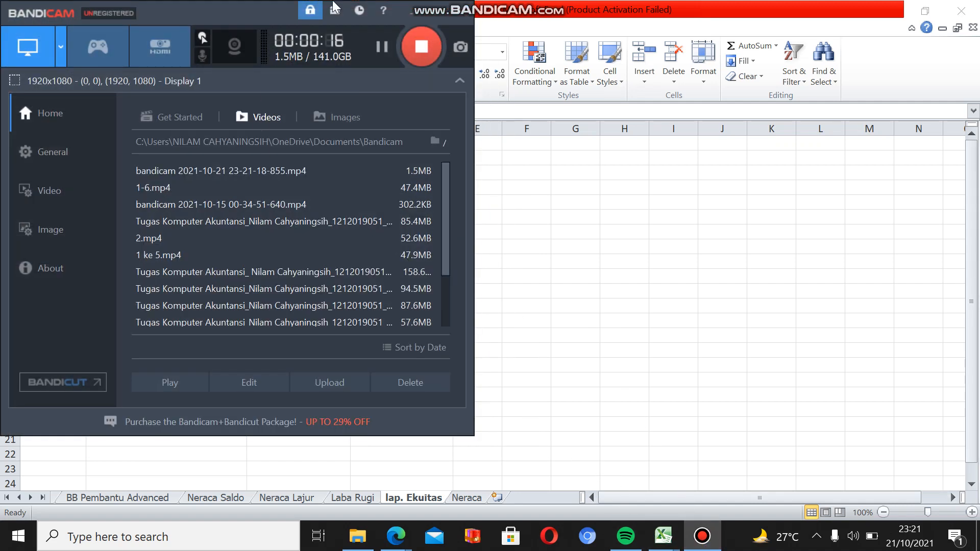
pyautogui.click(412, 53)
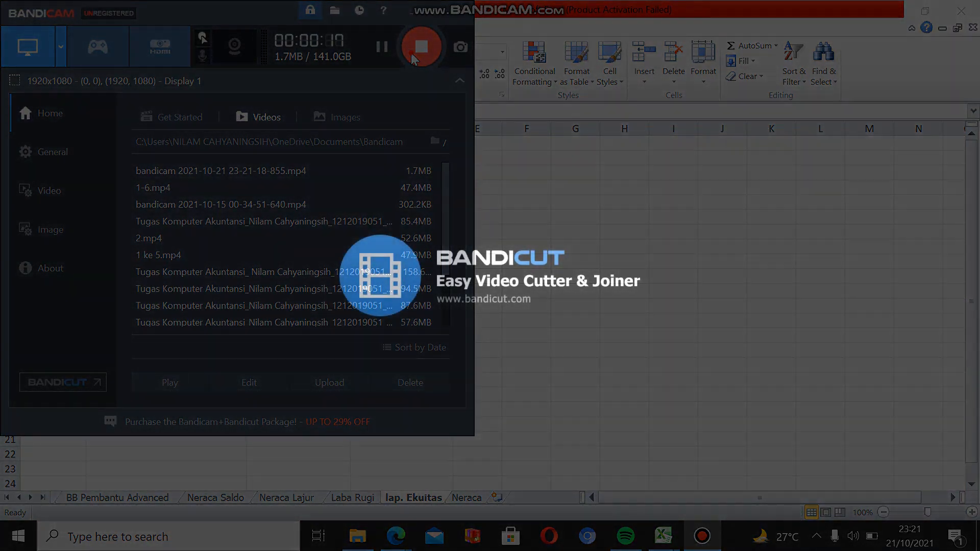